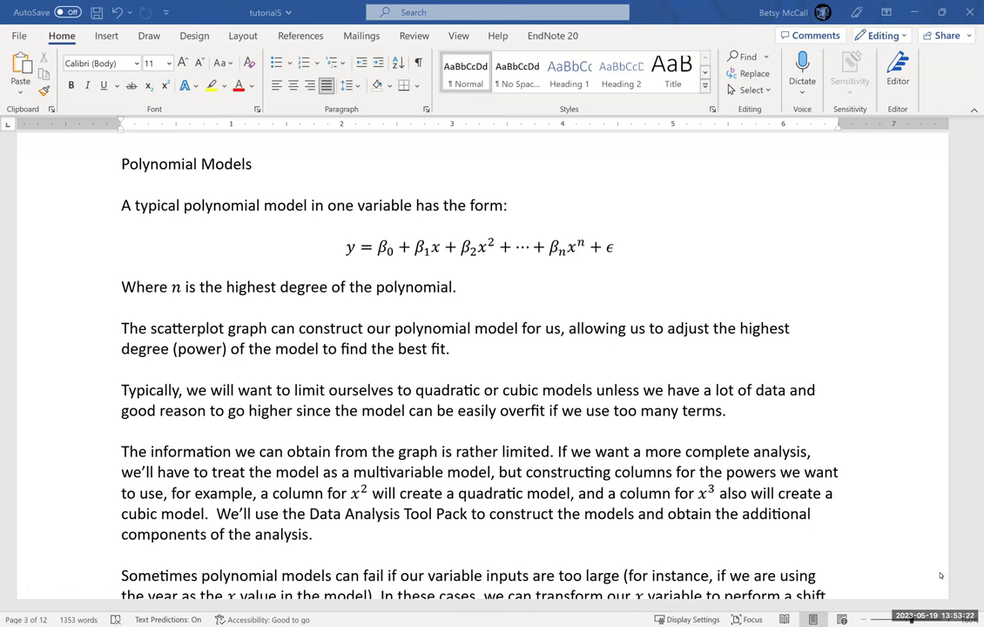
Step: Scroll the Word notes to the paragraph on shifting x, e.g. letting x = 0 be 2000
click(976, 593)
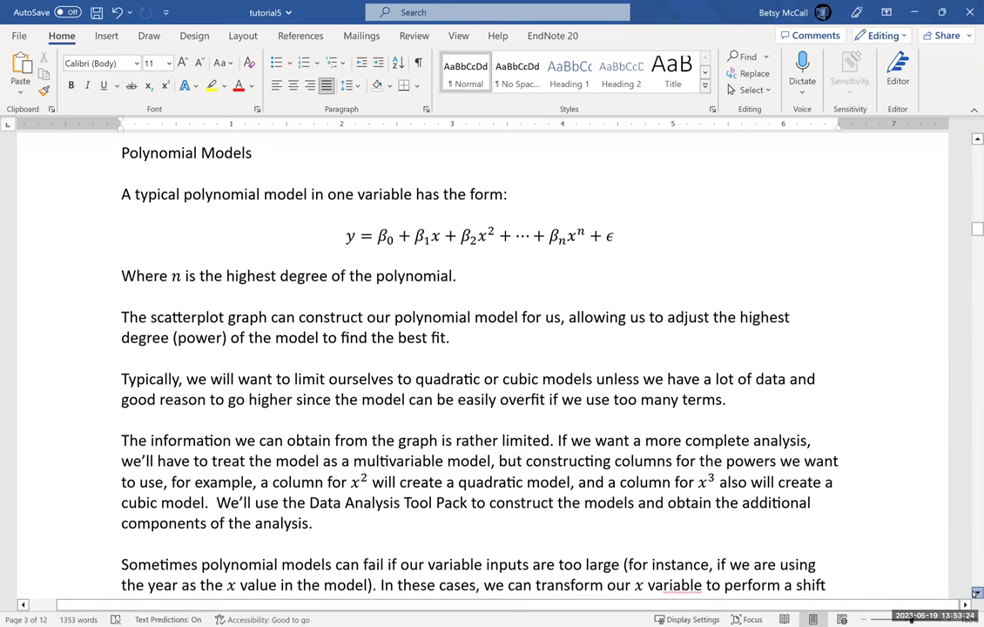
click(977, 593)
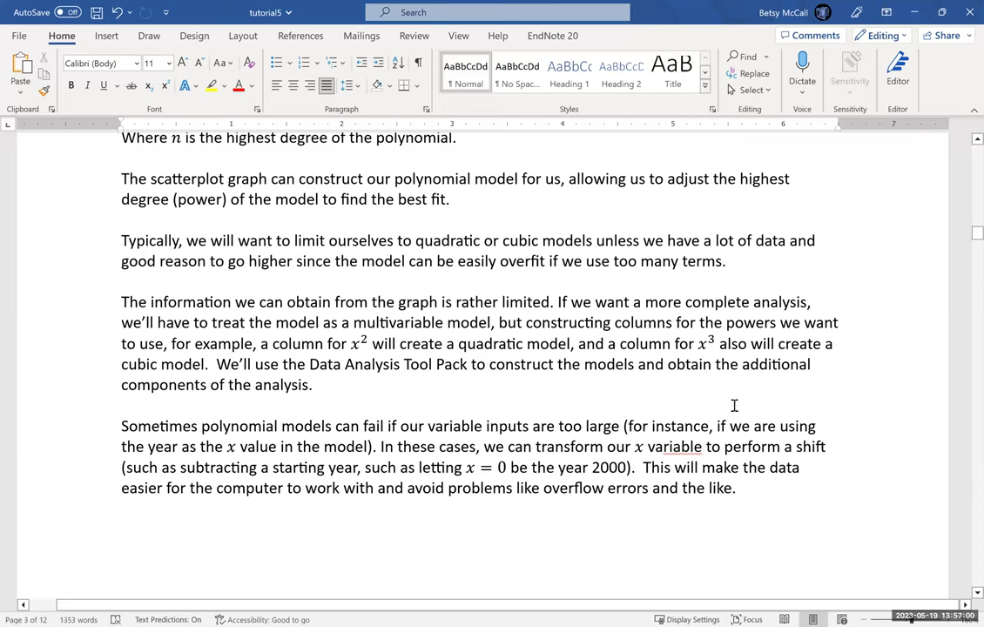
drag(462, 471, 612, 477)
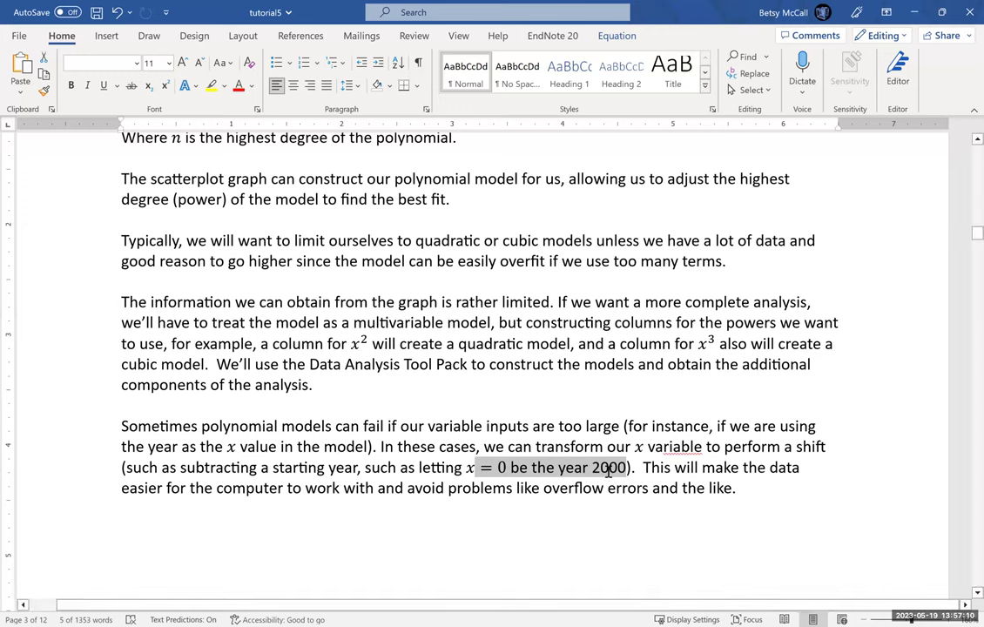
click(608, 471)
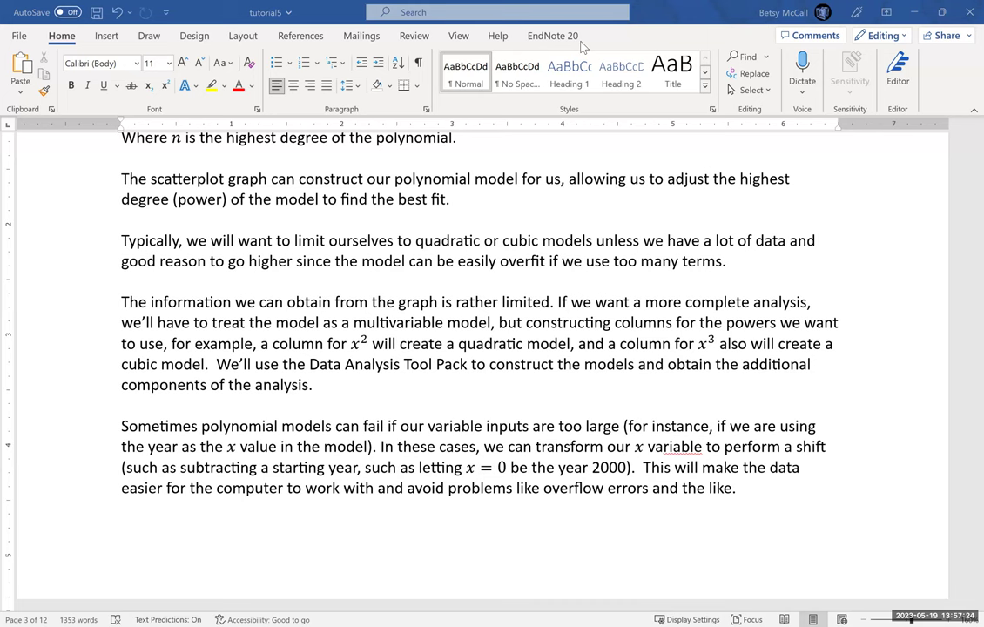
Step: Switch to the Excel moon sheet and close the Format Shape pane
key(alt+Tab)
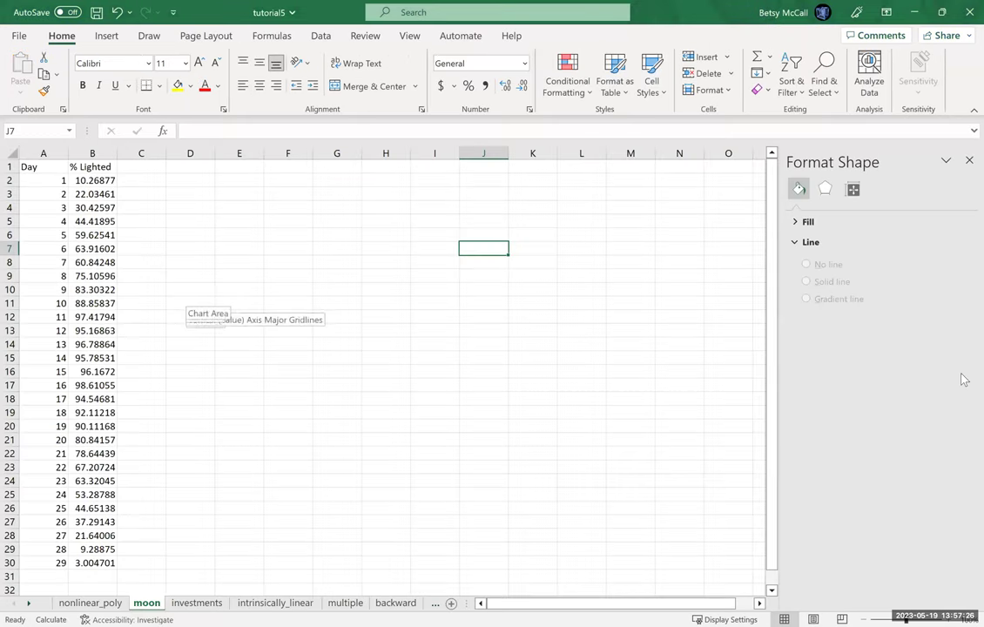
click(970, 160)
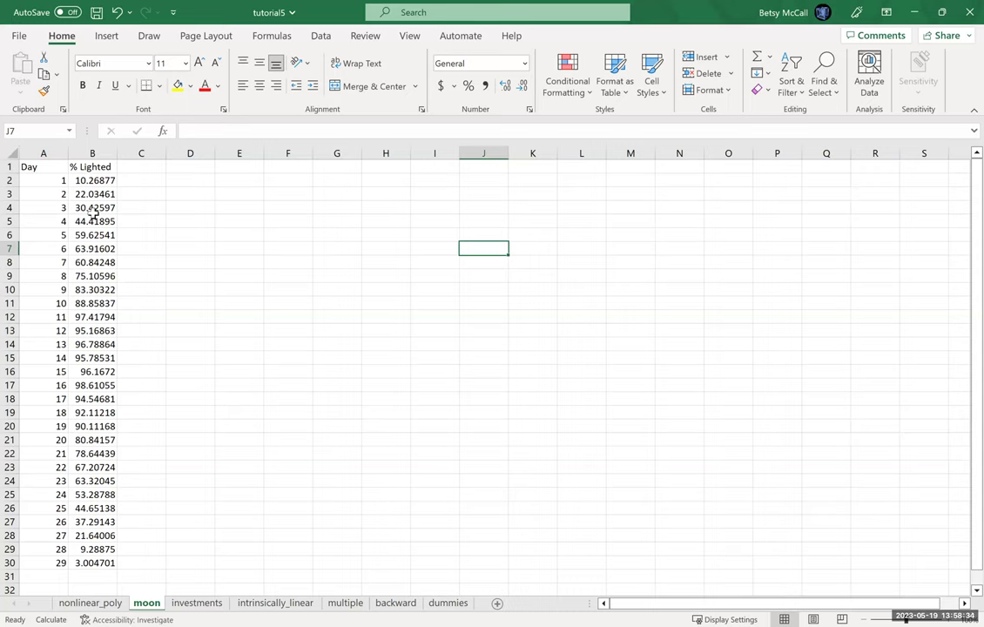
Step: Insert an X Y scatter chart of the Day and % Lighted columns and move it beside the data
drag(44, 154, 92, 153)
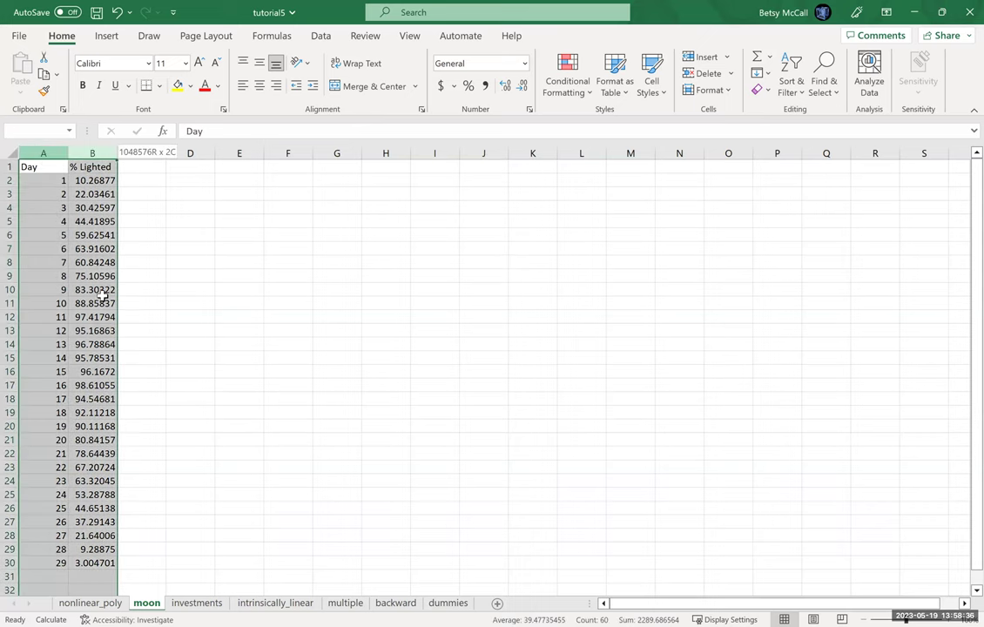
click(103, 36)
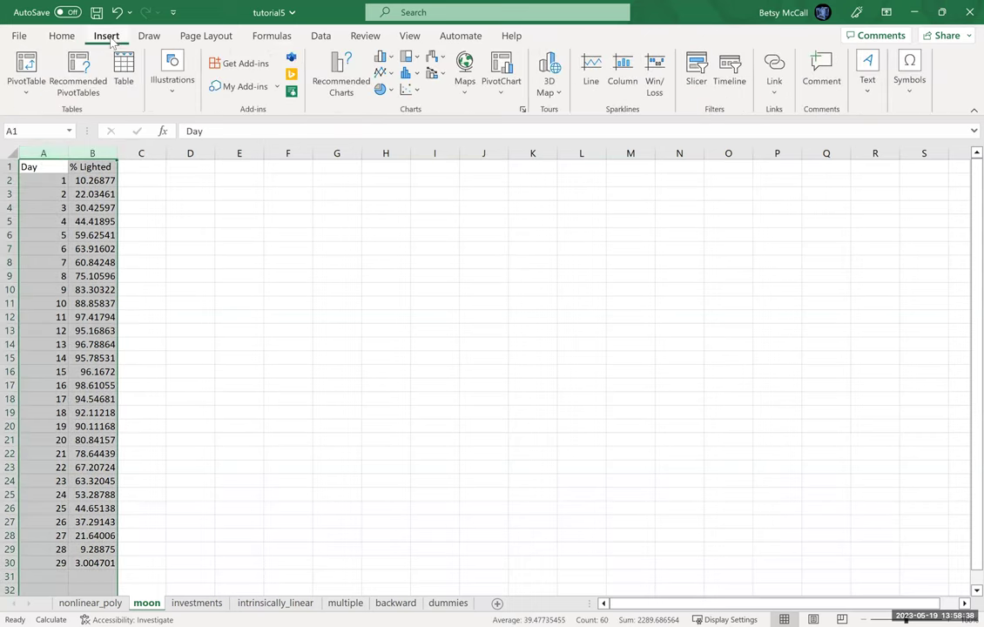
click(338, 65)
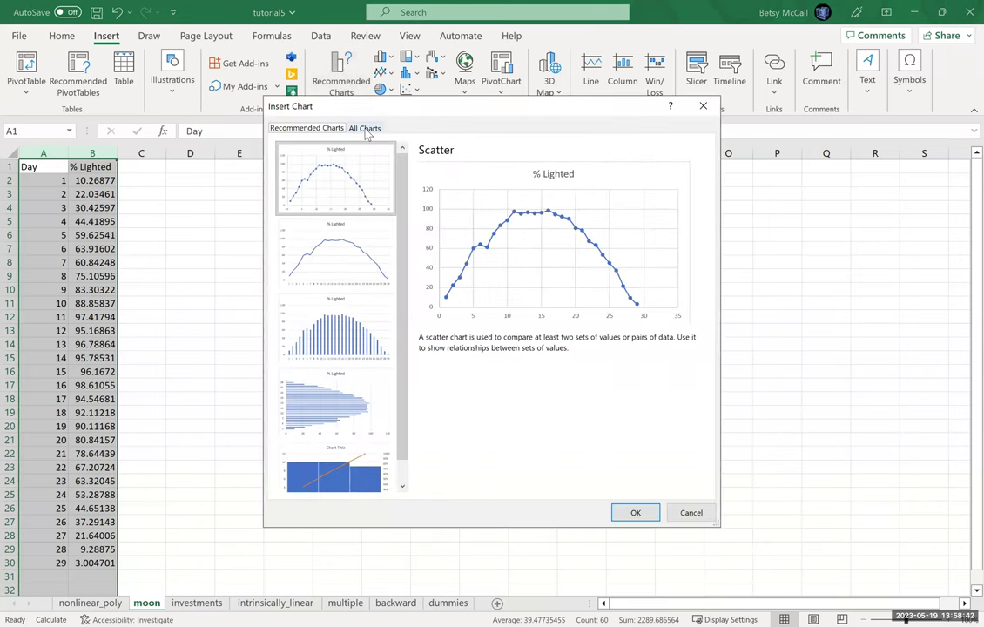
click(365, 129)
click(336, 273)
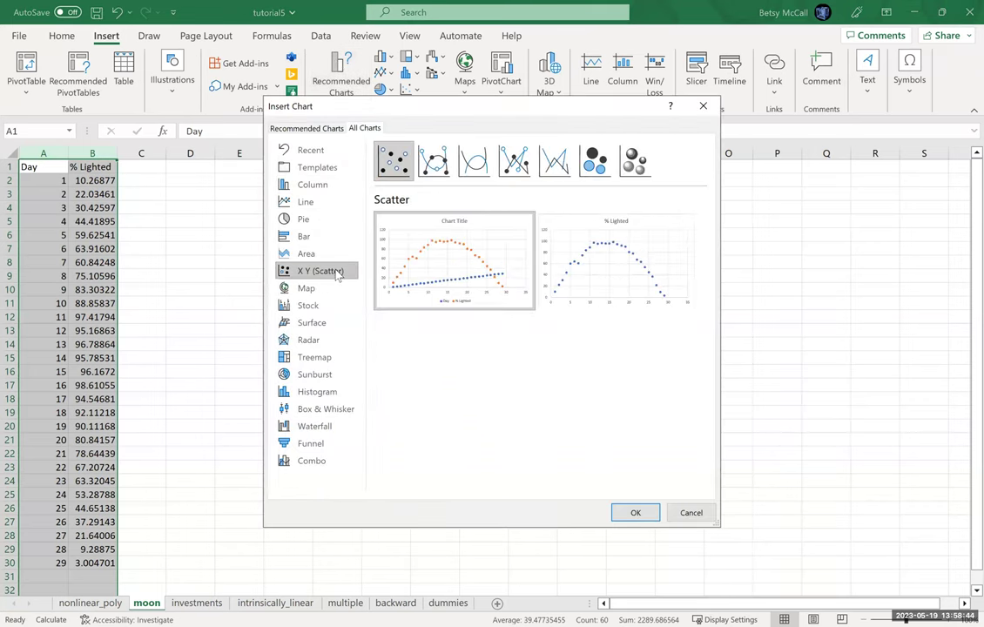
click(633, 512)
drag(593, 292, 474, 215)
Step: Add axis titles 'Day of Cycle' on the horizontal axis and 'Percent Visible' on the vertical axis
click(566, 207)
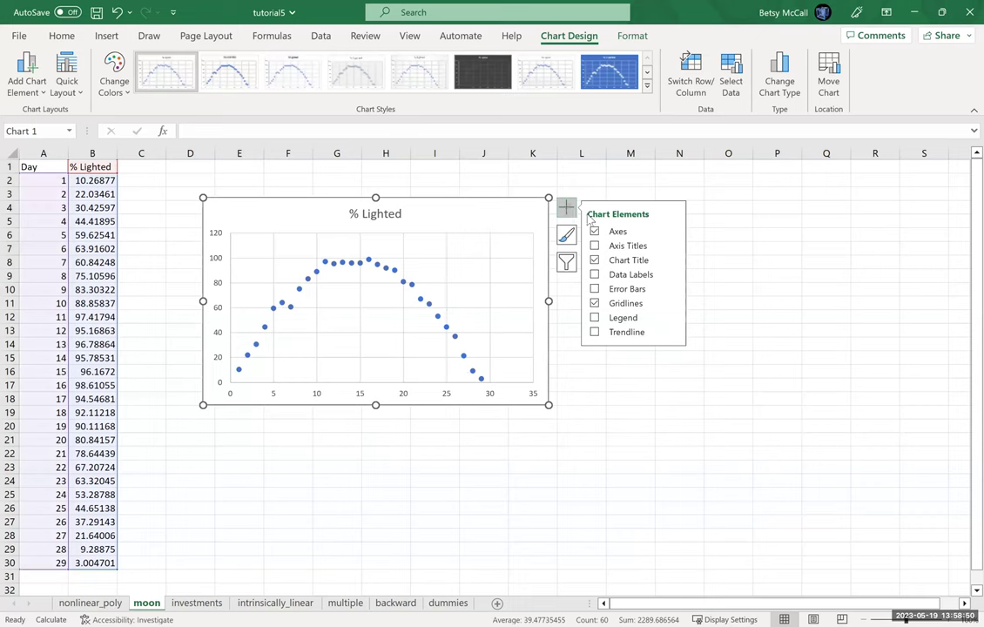
click(596, 249)
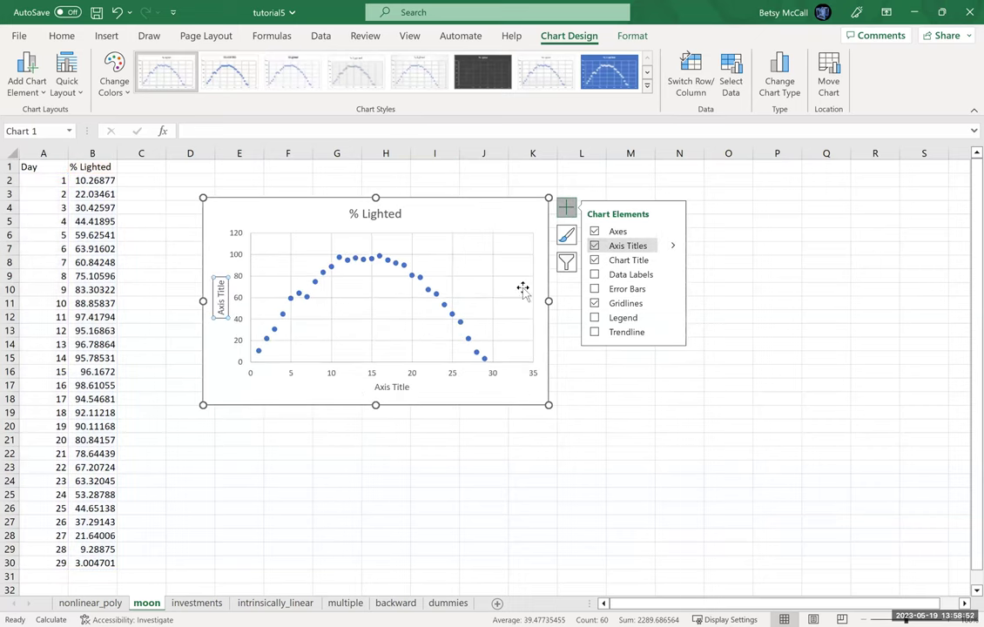
click(411, 388)
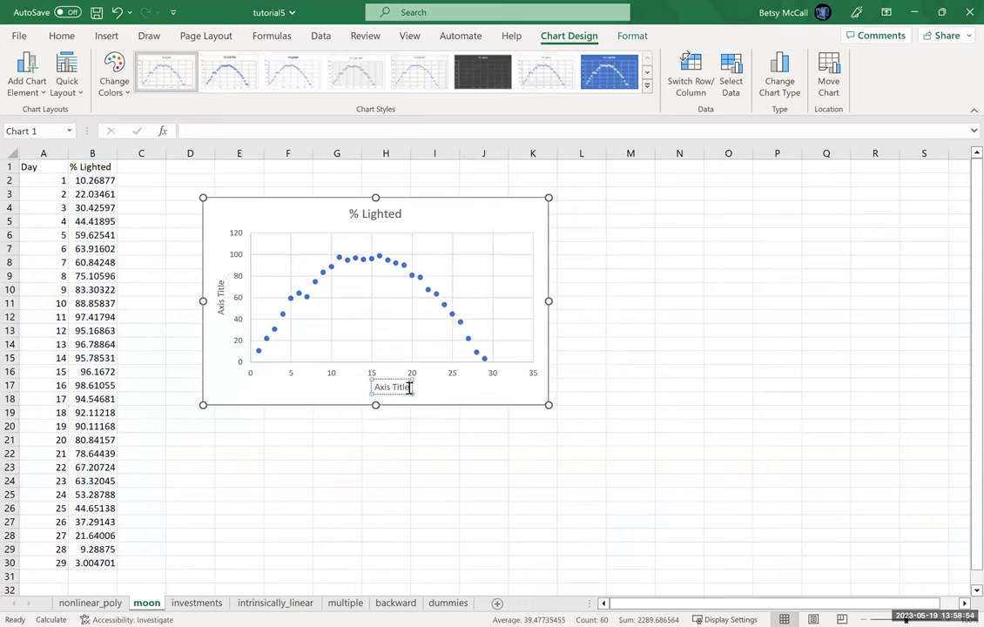
key(BackSpace)
key(BackSpace)
key(BackSpace)
key(BackSpace)
key(BackSpace)
key(BackSpace)
key(BackSpace)
key(BackSpace)
key(BackSpace)
key(BackSpace)
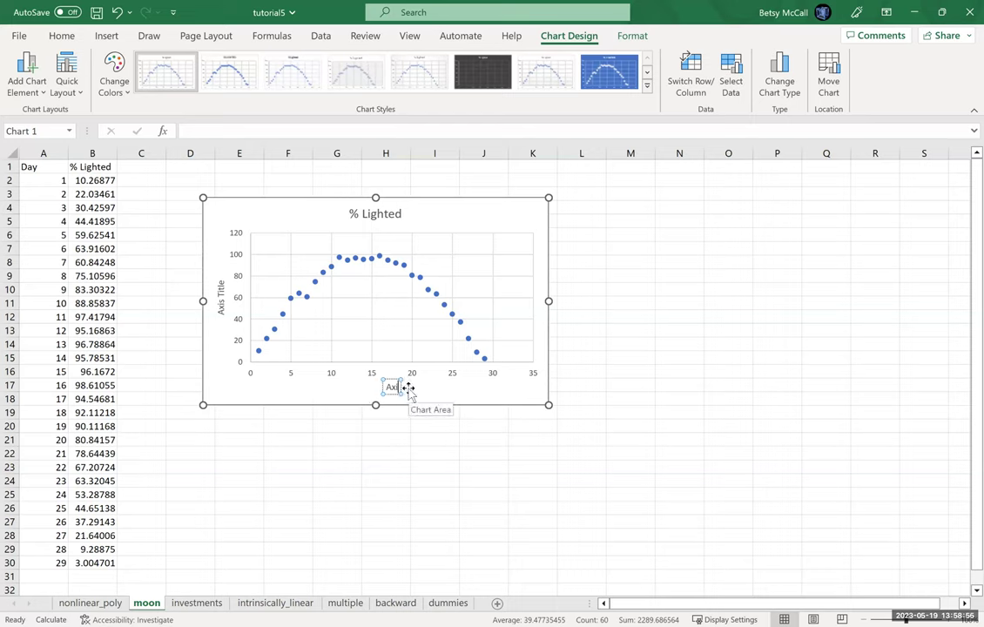
text(Day of Cycle)
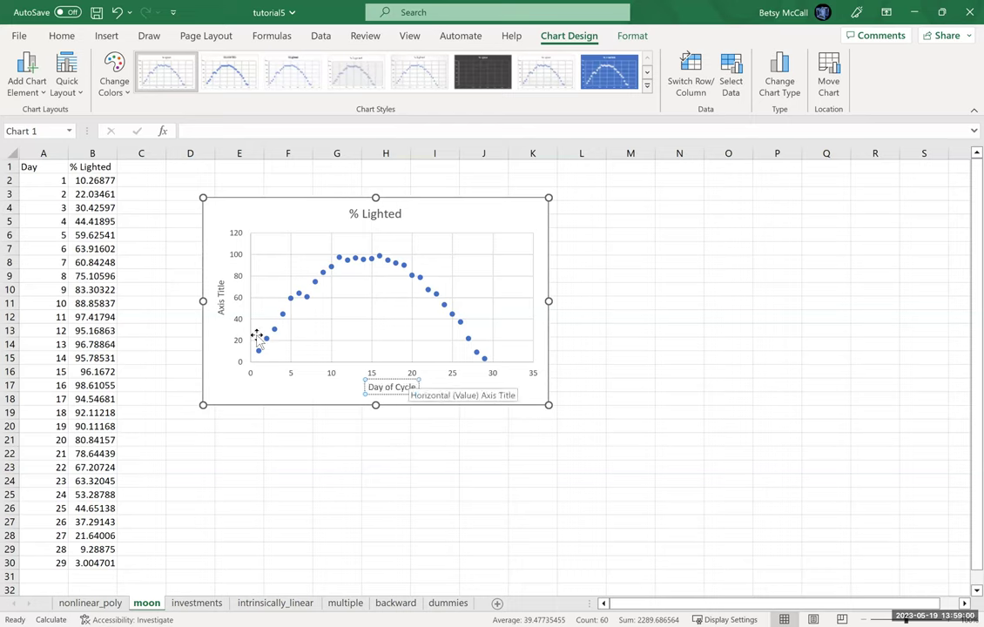
click(223, 282)
triple_click(223, 281)
key(Delete)
text(Percent Visible)
click(221, 377)
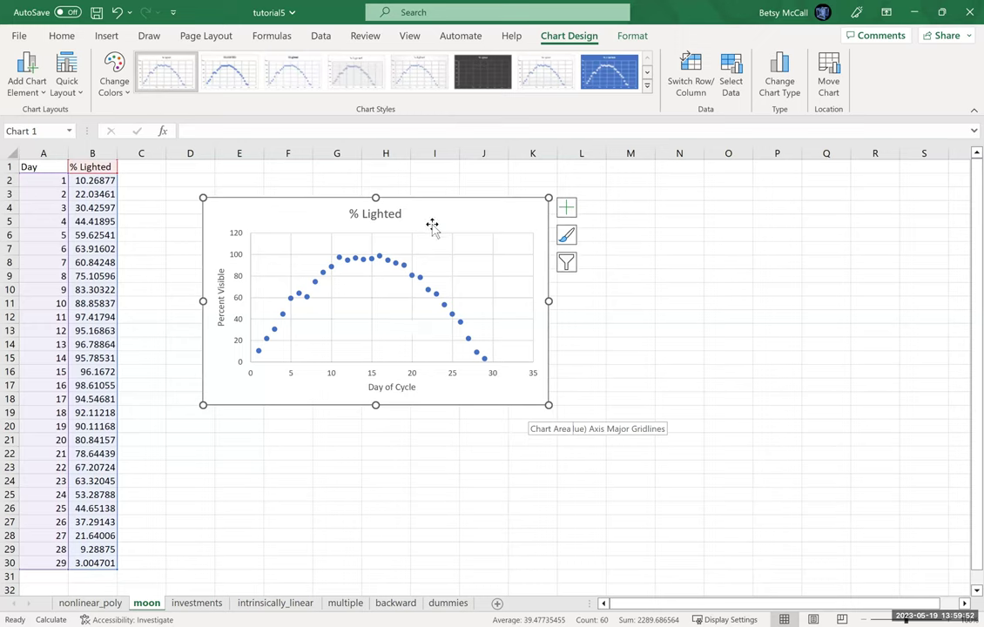
Step: Move the % Lighted chart up and right, then add a linear trendline to it
drag(435, 214, 495, 188)
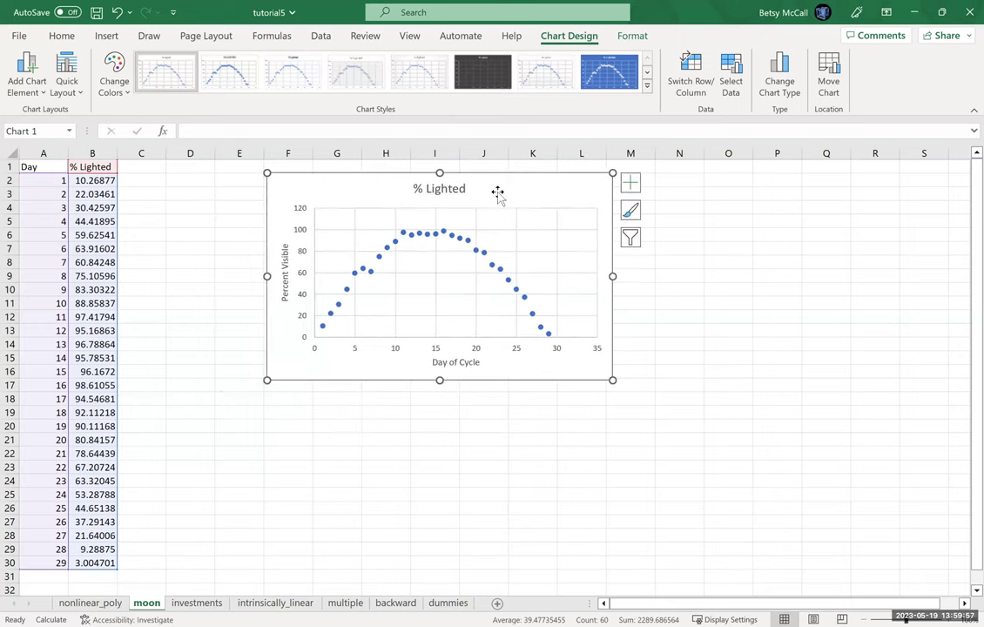
click(630, 185)
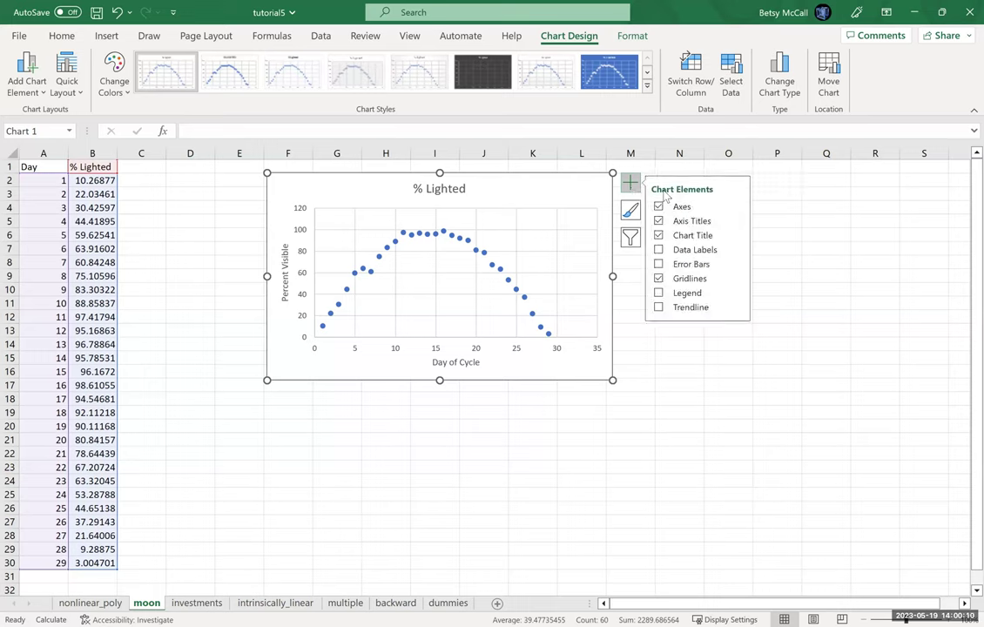
click(659, 306)
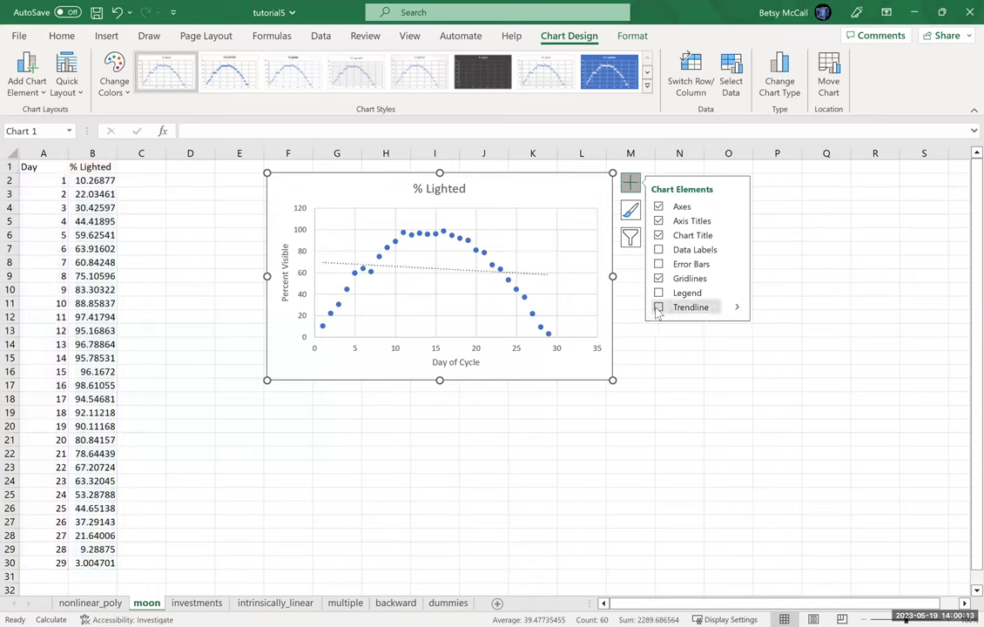
click(738, 310)
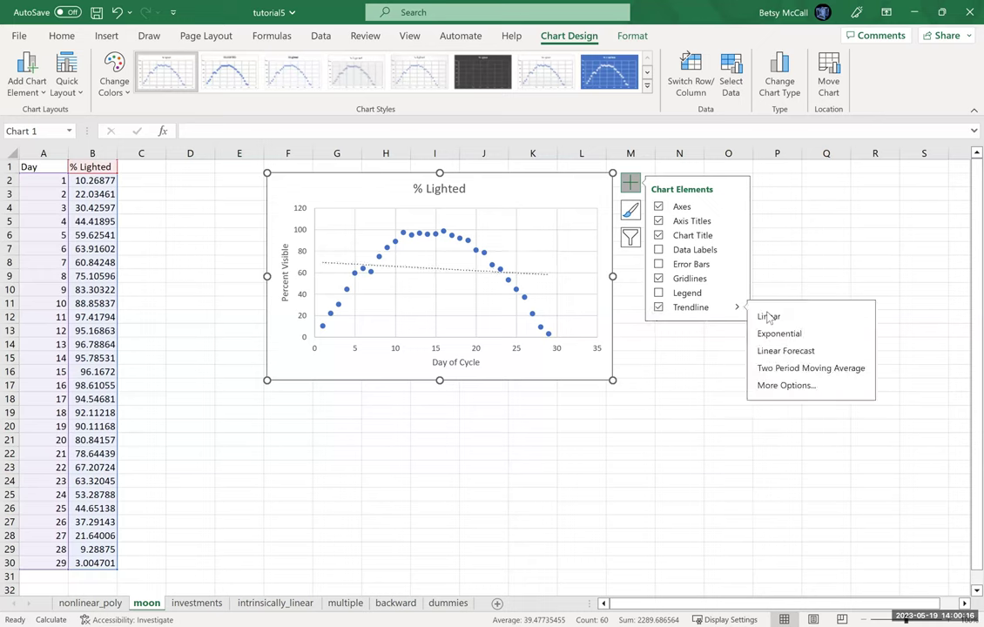
Step: Make the trendline an order-2 polynomial and show its equation and R² = 0.9904 on the chart
click(778, 389)
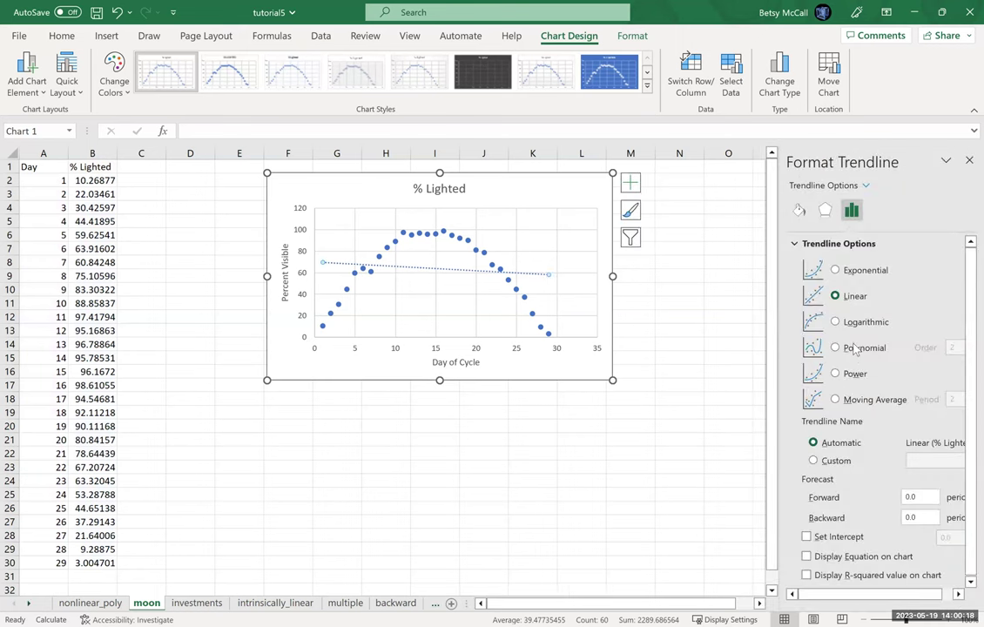
click(854, 350)
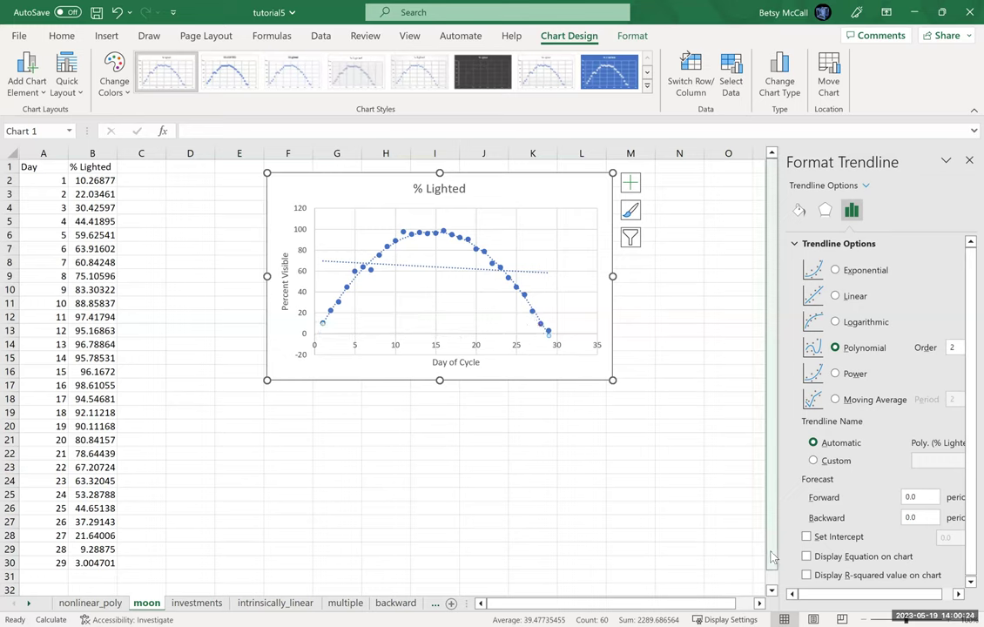
click(807, 557)
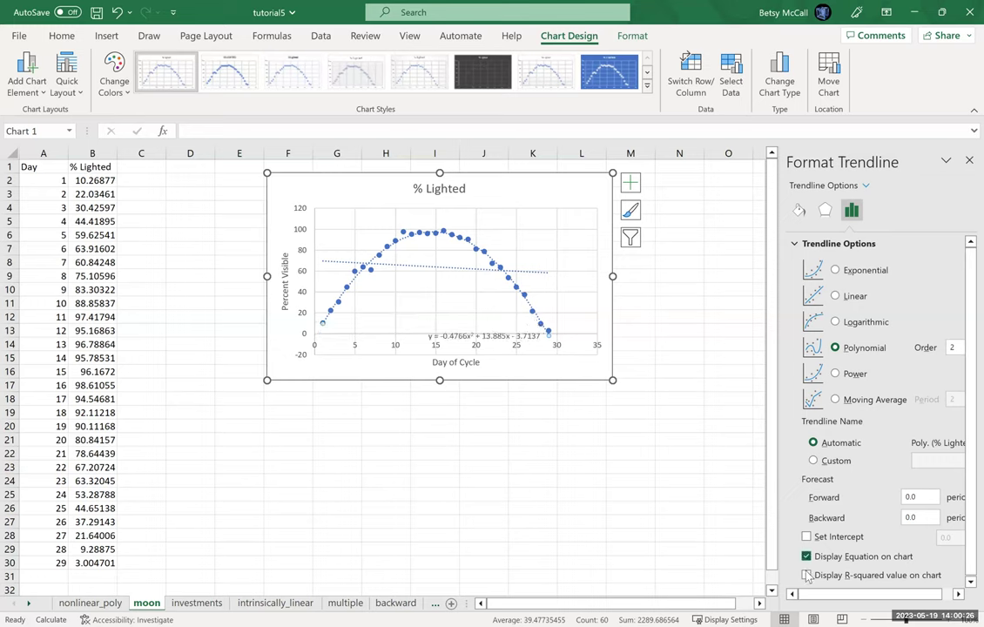
click(806, 575)
Step: Move the trendline's equation and R² label up beside the chart title
click(969, 162)
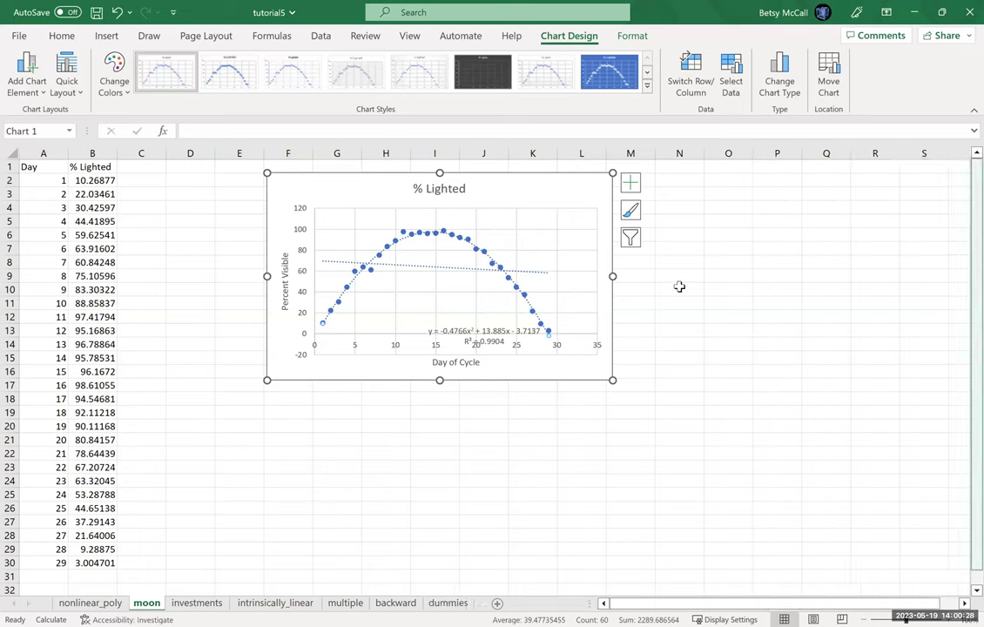
click(499, 331)
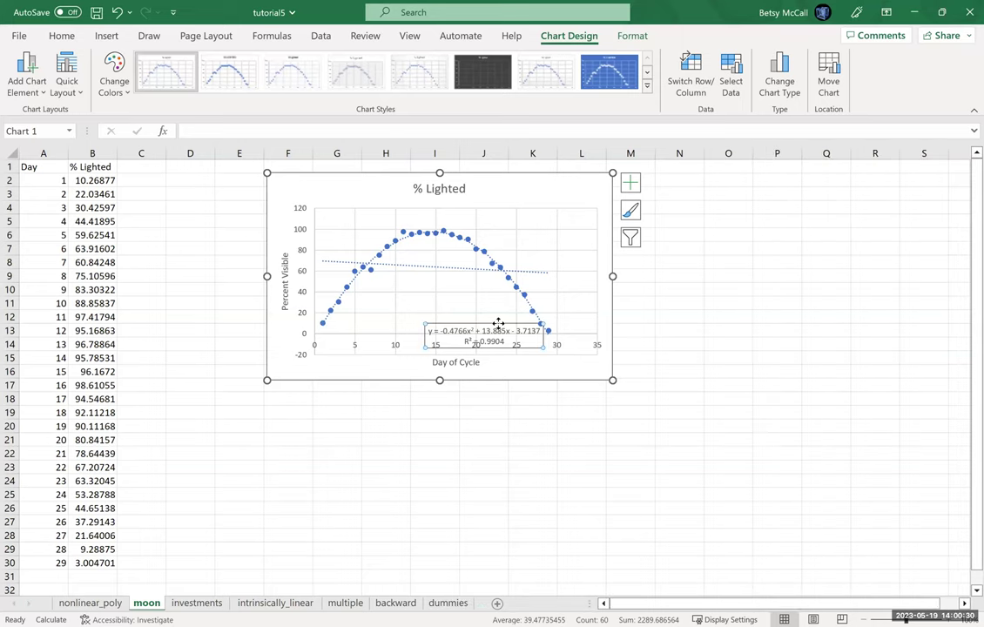
drag(498, 324, 545, 184)
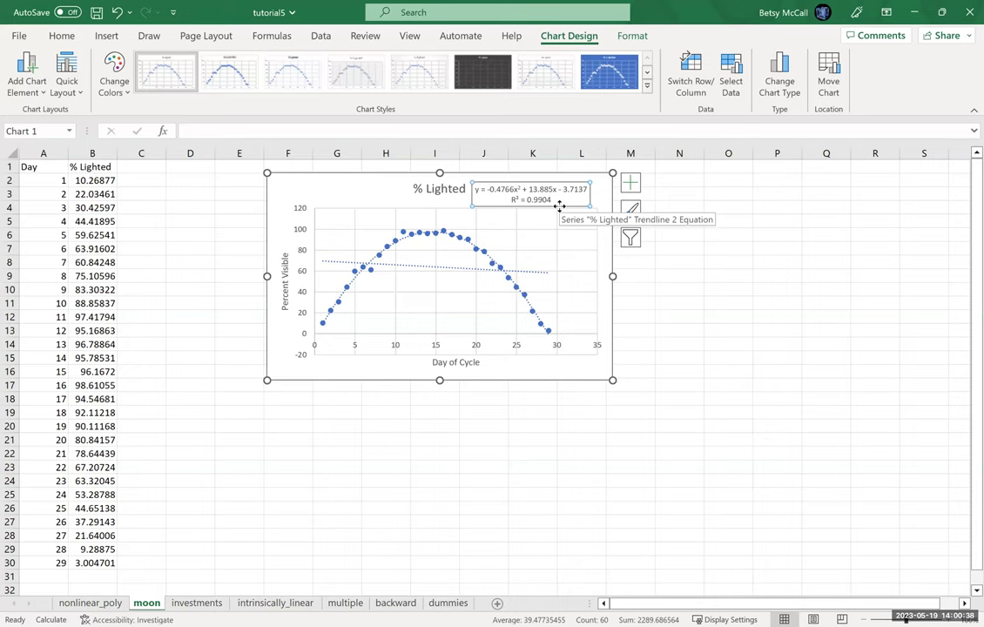
Step: Insert a second Day vs % Lighted scatter chart and place it right of the first chart
drag(44, 153, 91, 153)
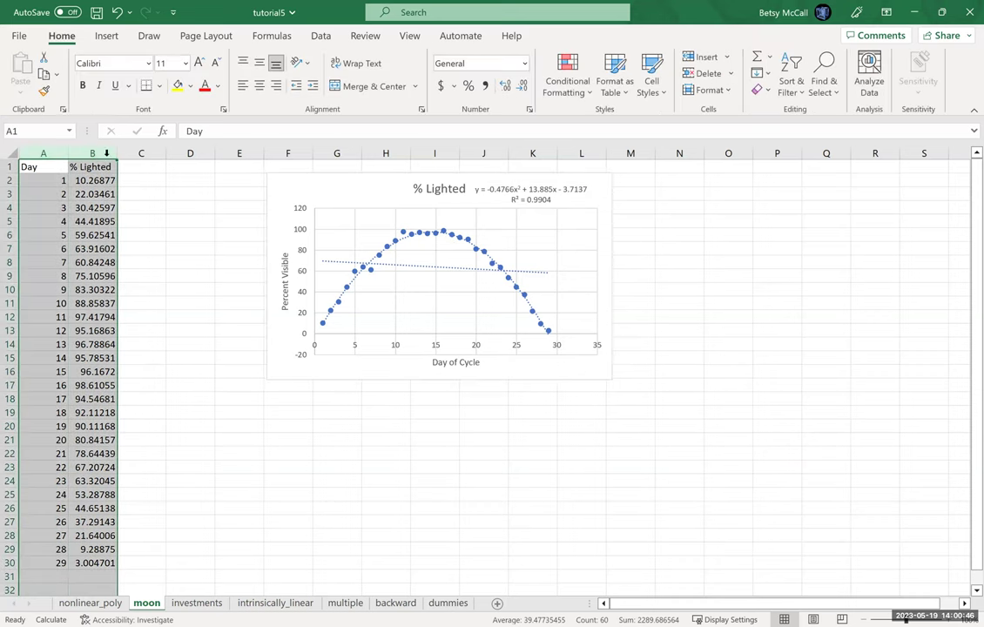
click(106, 36)
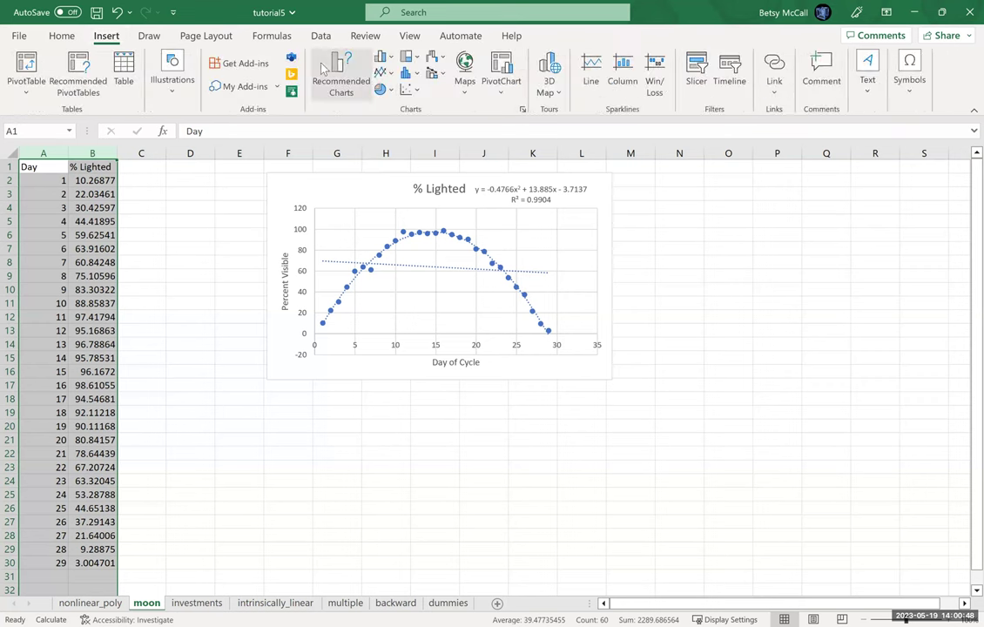
click(327, 72)
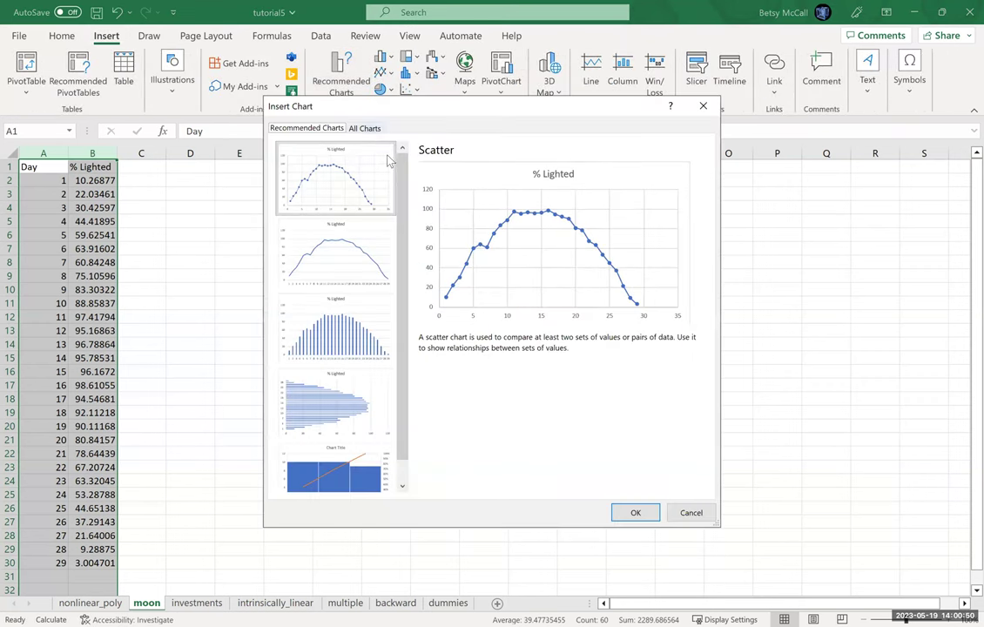
click(366, 129)
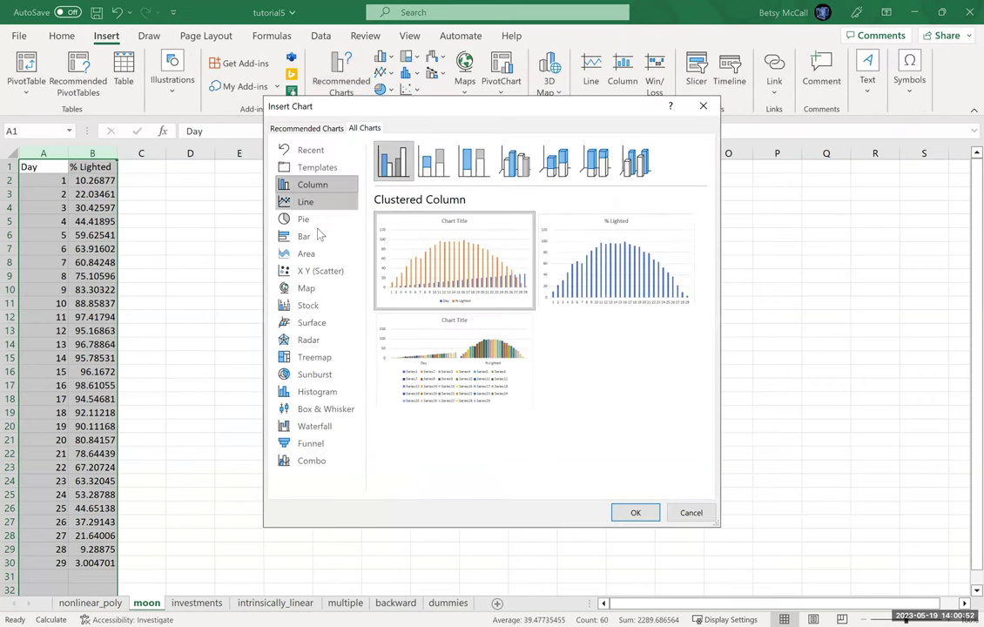
click(315, 271)
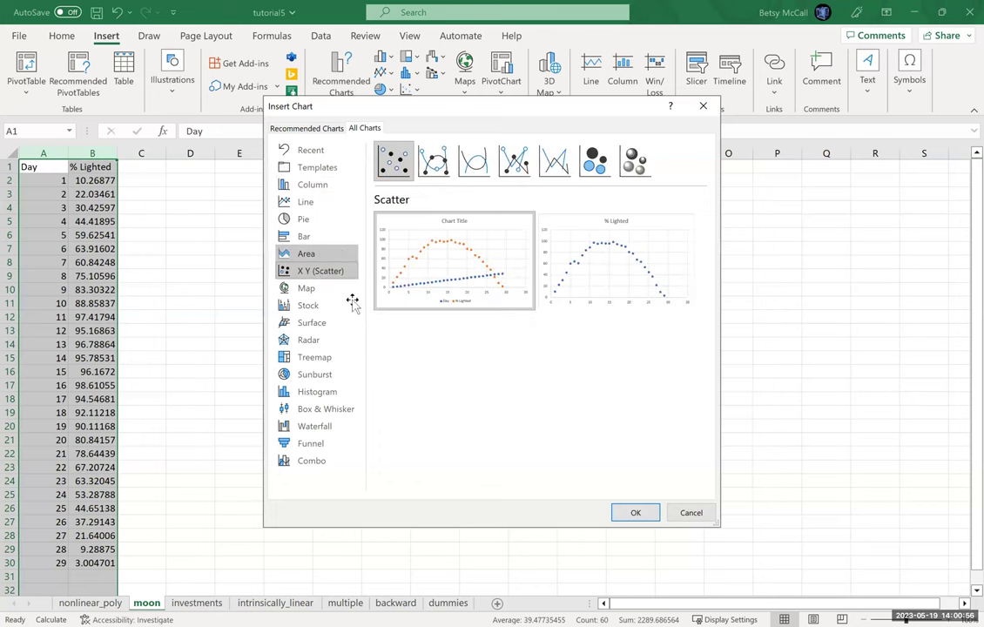
key(Return)
drag(333, 288, 637, 187)
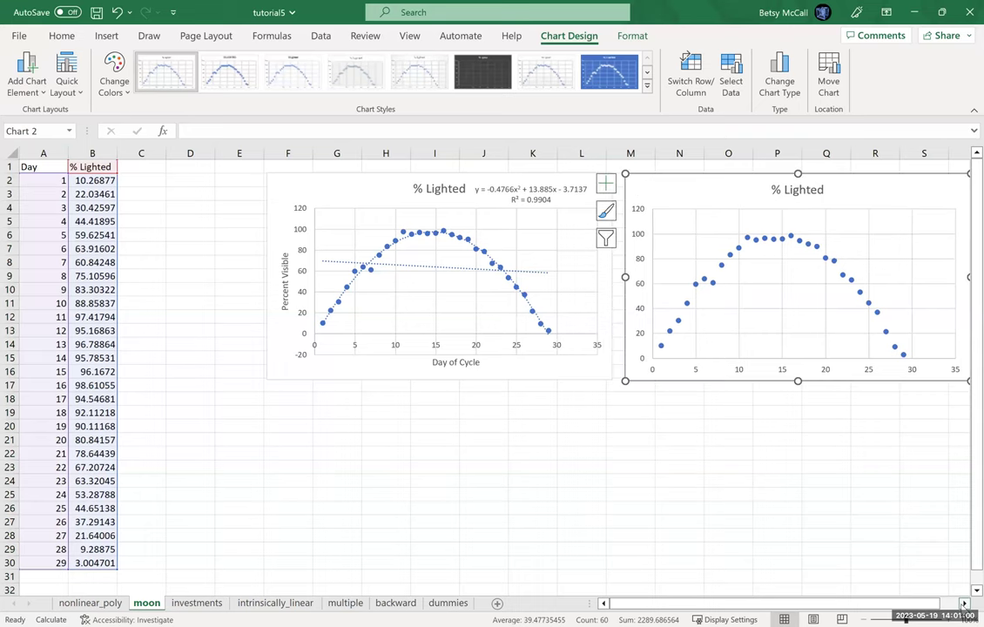
Step: Add an order-2 polynomial trendline with intercept 0, showing y = -0.4624x² + 13.382x and R² = 0.9898
scroll(830, 334, right, 2)
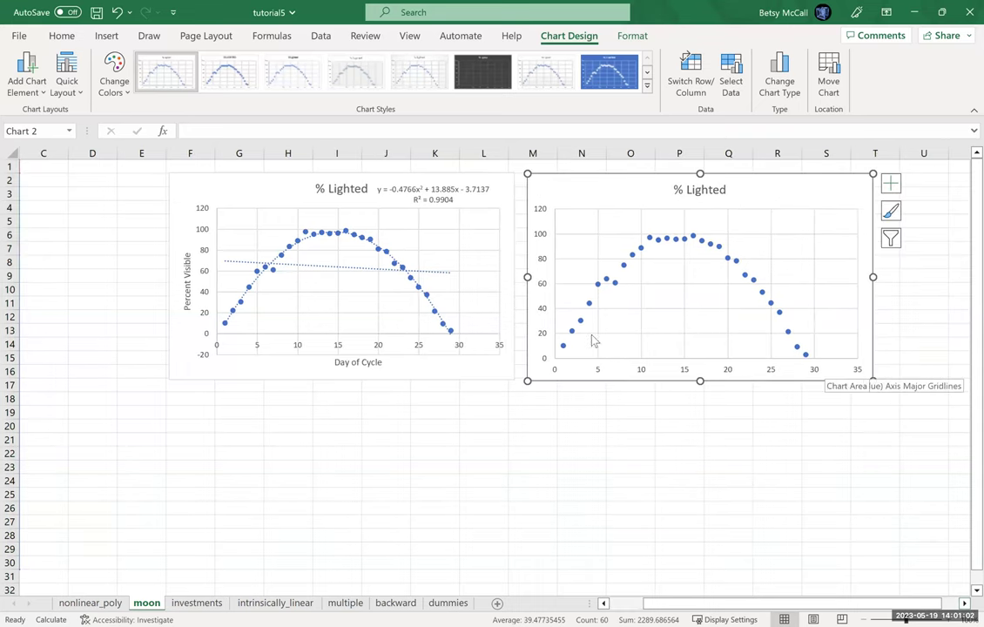
click(890, 183)
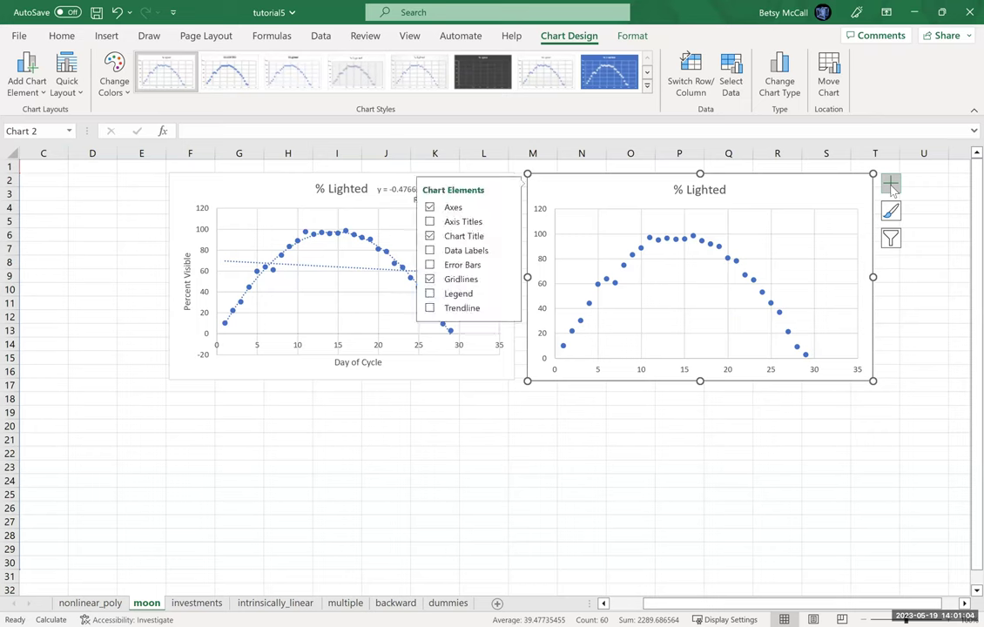
click(499, 309)
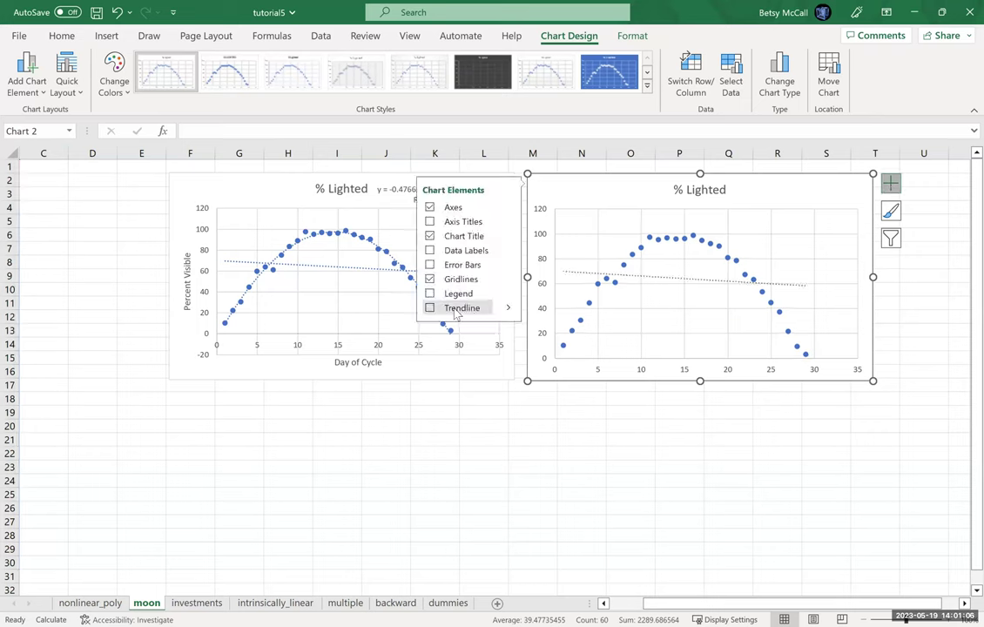
click(508, 310)
click(549, 386)
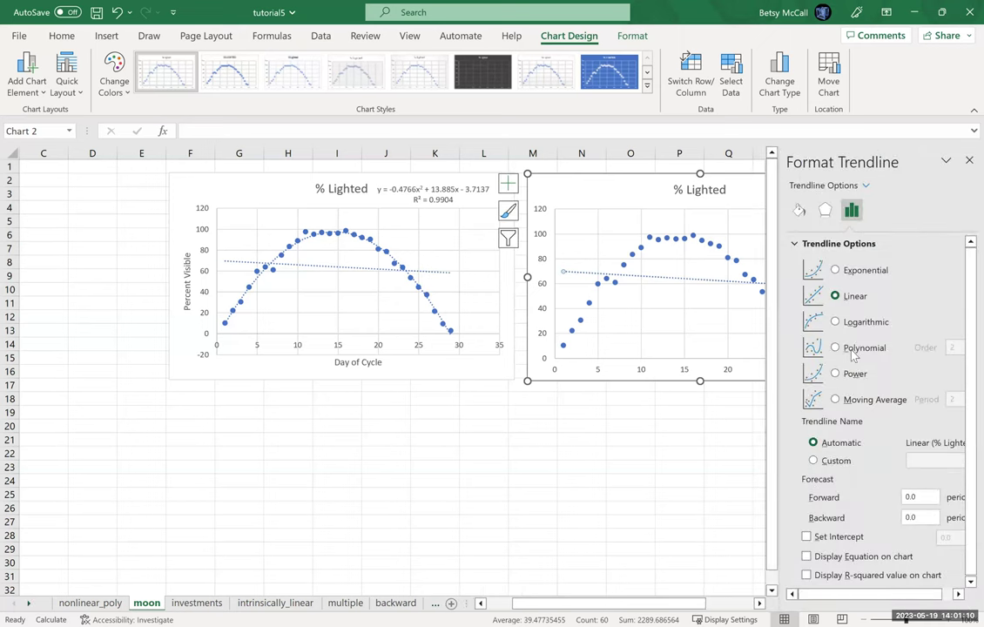
click(836, 348)
click(806, 538)
click(806, 556)
click(806, 575)
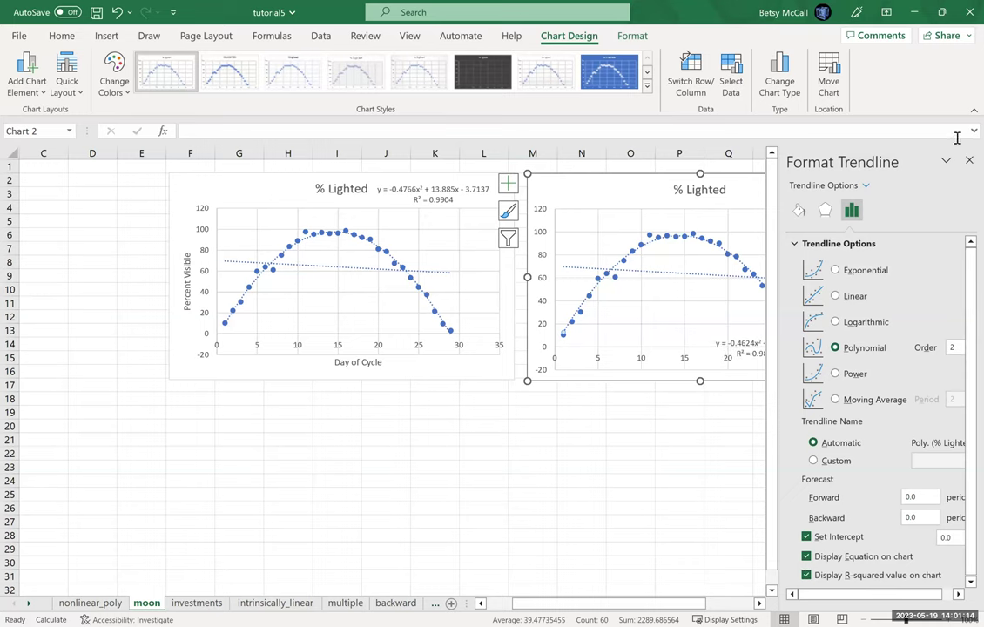
click(968, 162)
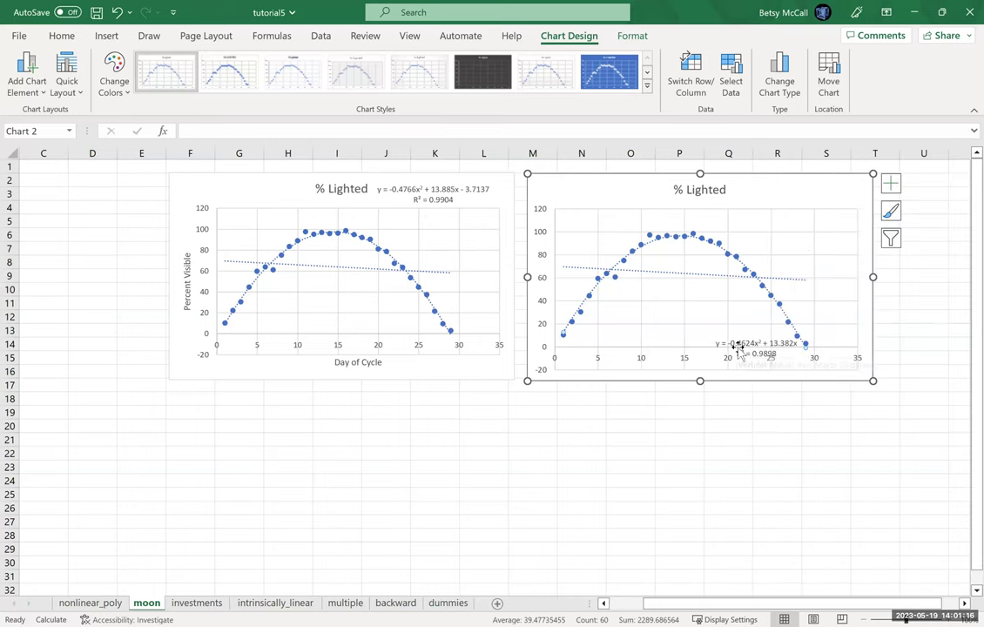
click(741, 340)
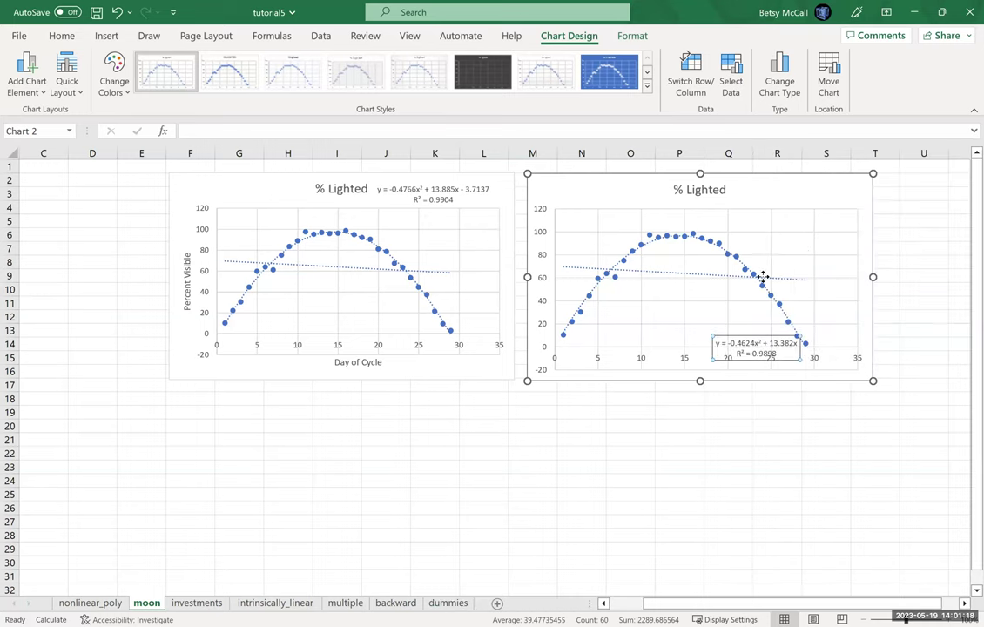
Step: Nudge the equation label to the chart's top right and scroll back left to columns A and B
drag(794, 179, 795, 180)
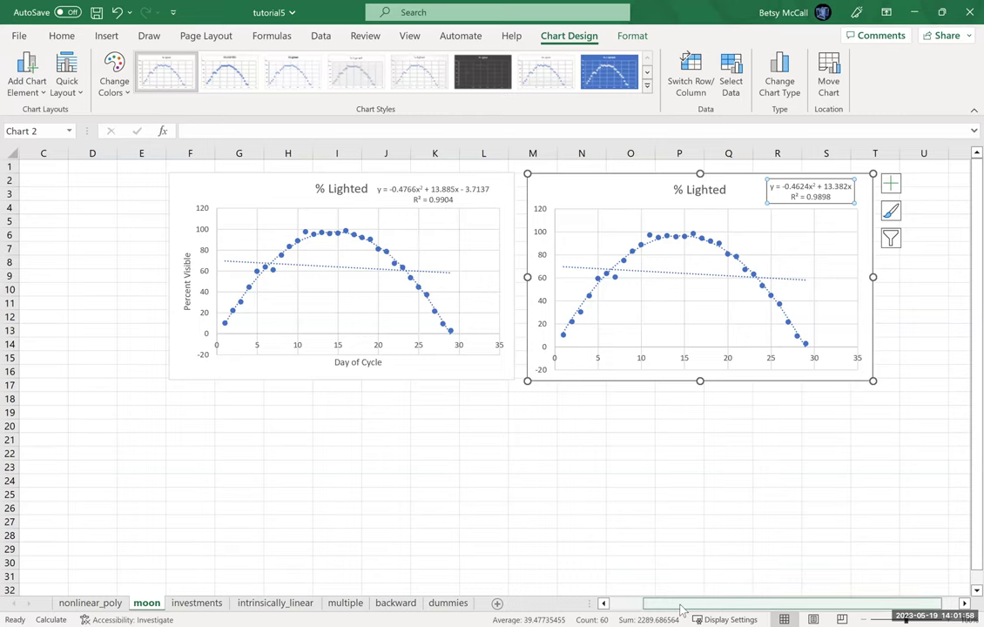
drag(681, 607, 614, 610)
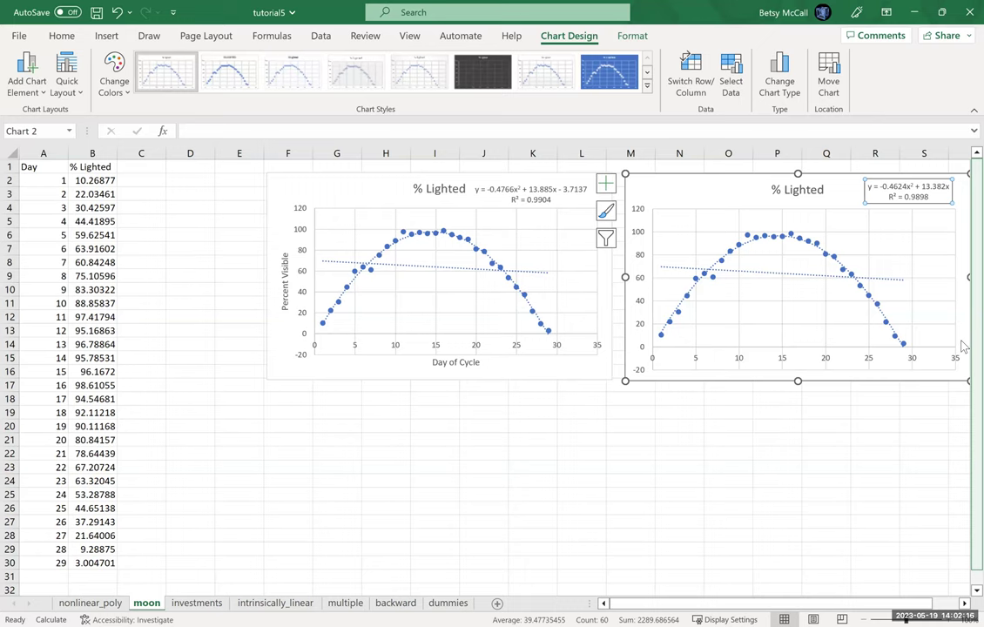
Step: Copy the Day and % Lighted columns A:B into columns W:X
click(148, 163)
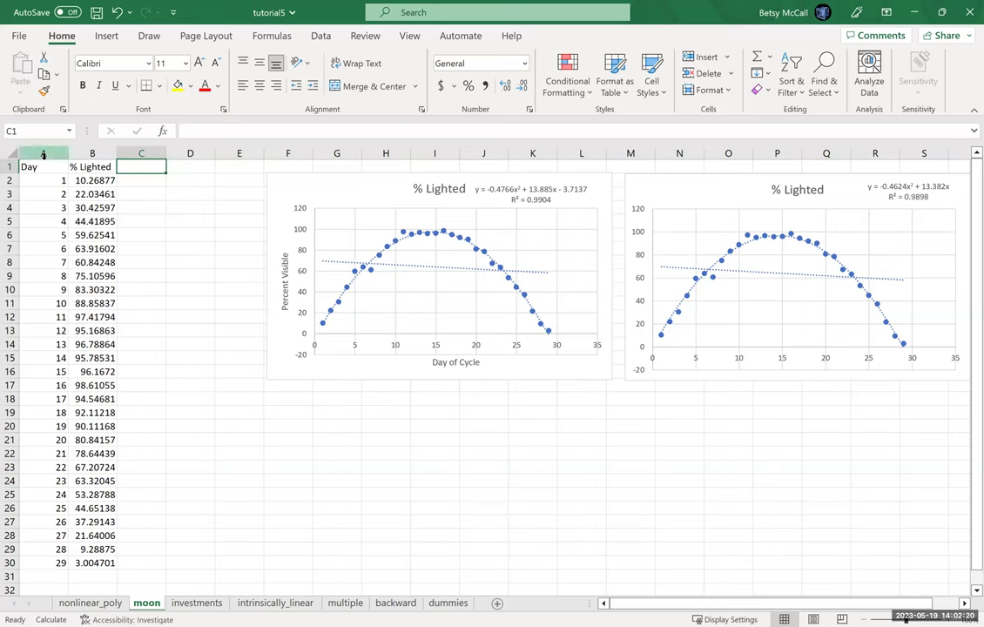
drag(43, 153, 84, 153)
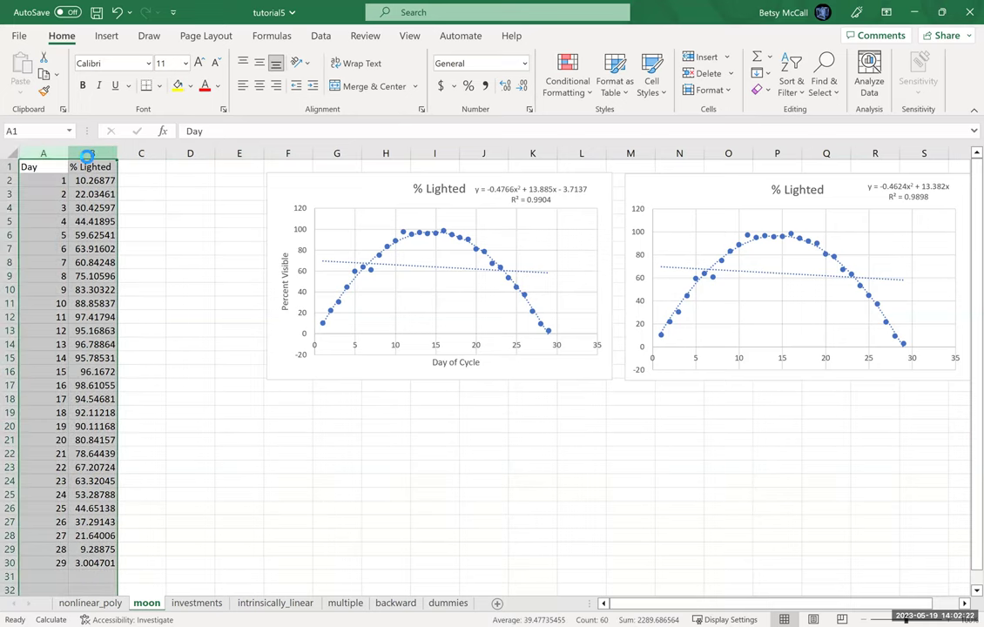
key(ctrl+c)
drag(781, 610, 850, 608)
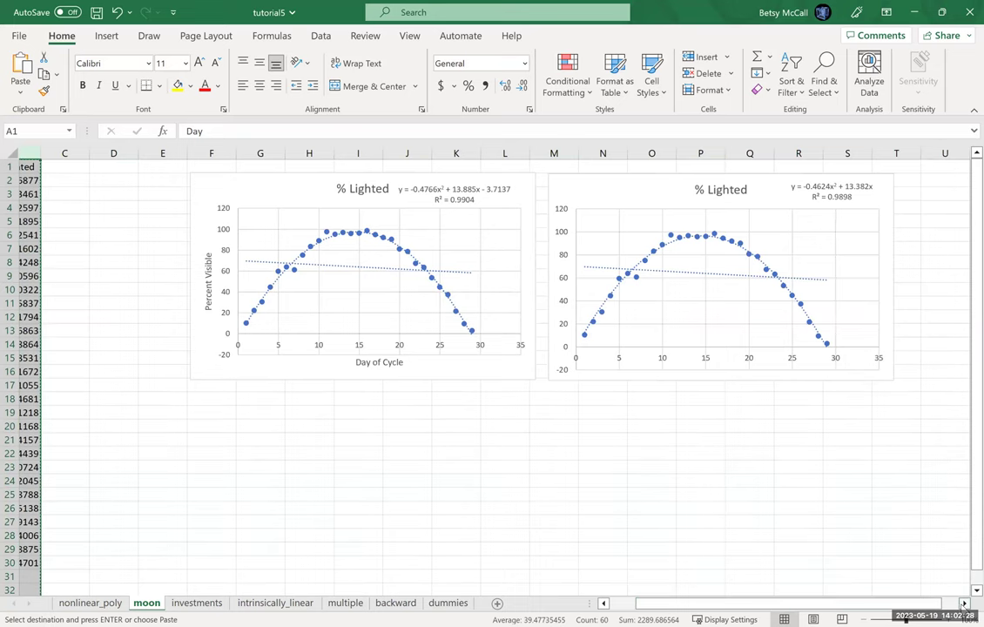
drag(964, 603, 965, 602)
click(425, 165)
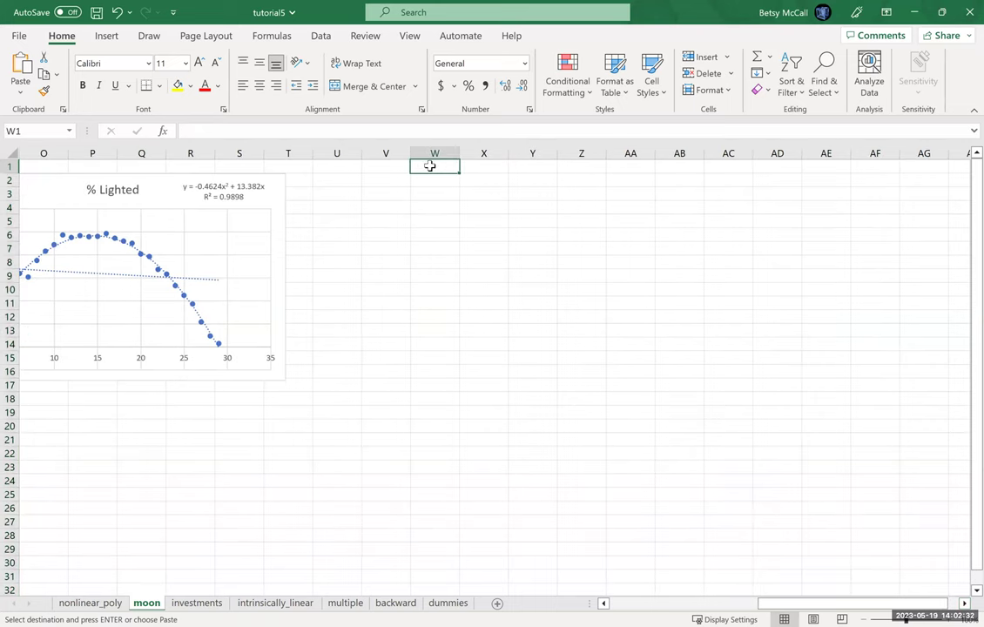
key(ctrl+v)
Step: Put a second copy of the Day column into column V
click(422, 150)
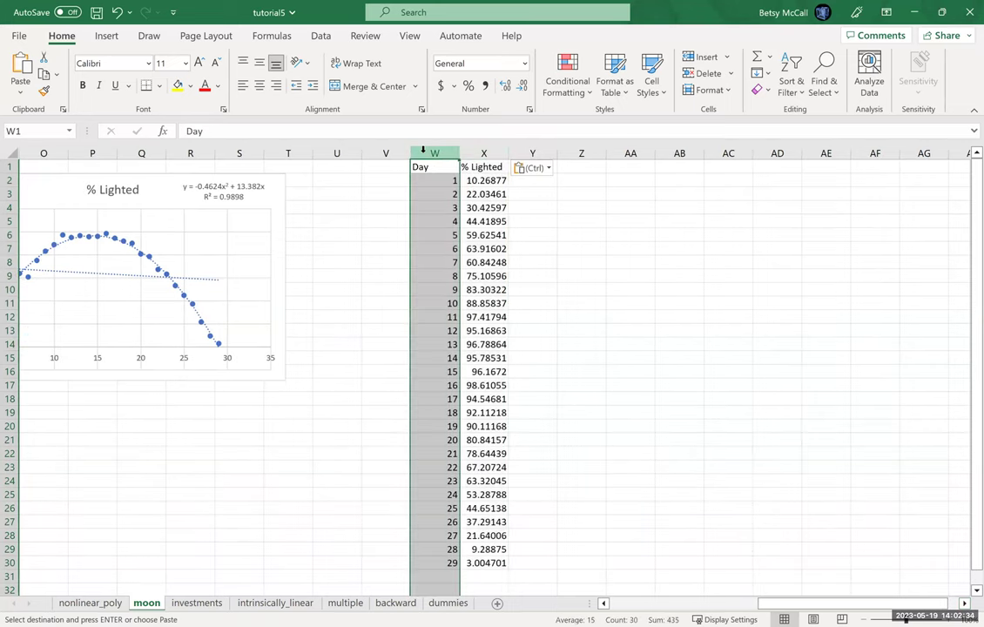
key(ctrl+x)
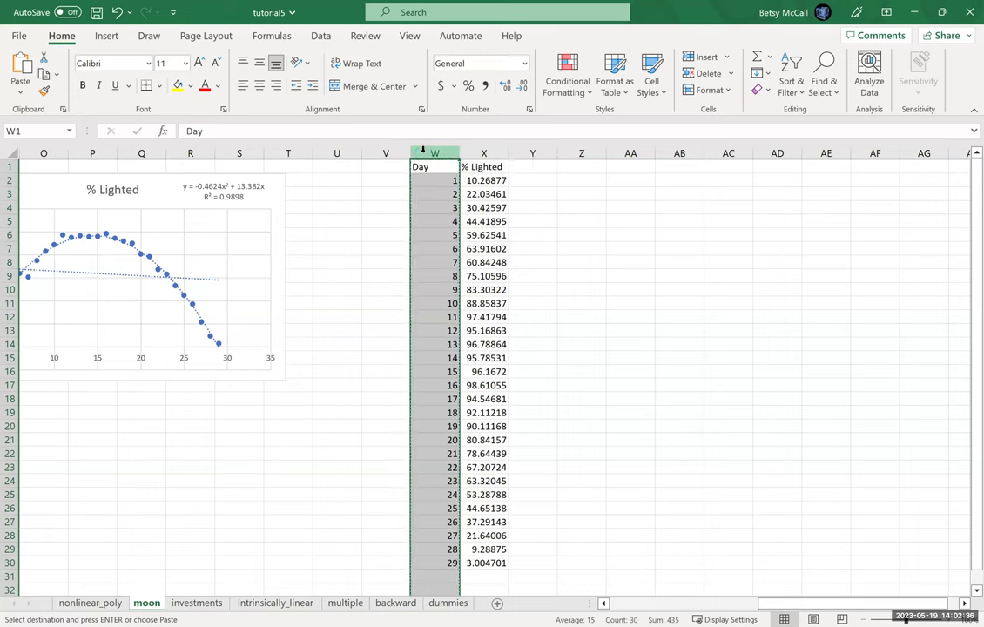
click(373, 153)
key(ctrl+v)
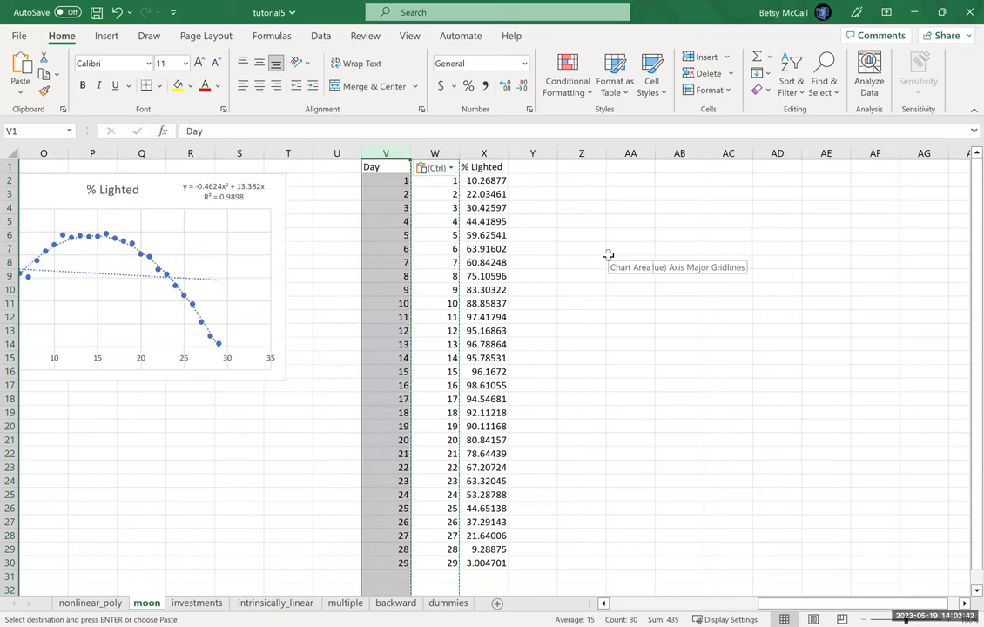
key(Right)
Step: Head column W 'Day^2' and fill =V2^2 down to W30, giving squares 1 to 841
text(Da)
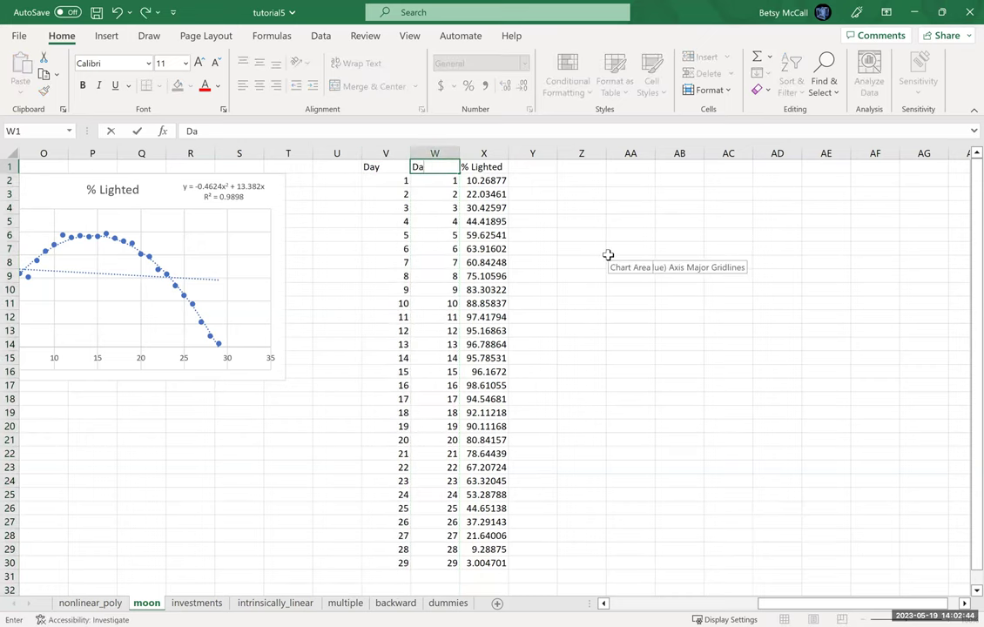
text(y^2)
key(Return)
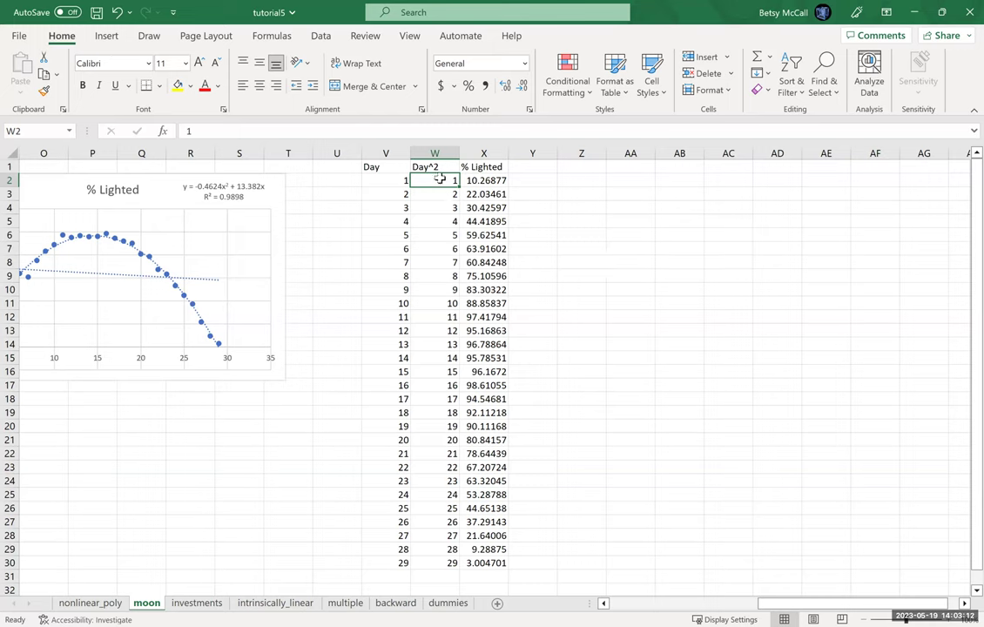
text(=)
click(393, 180)
text(^2)
click(392, 181)
click(440, 181)
drag(459, 189, 460, 562)
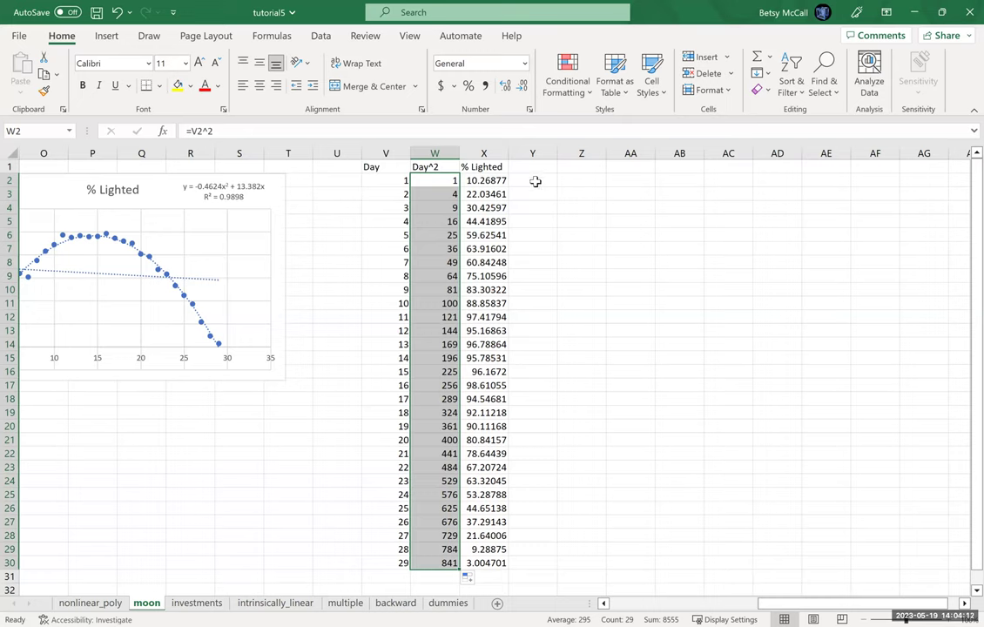
Step: Open the Regression tool from Data Analysis
click(537, 206)
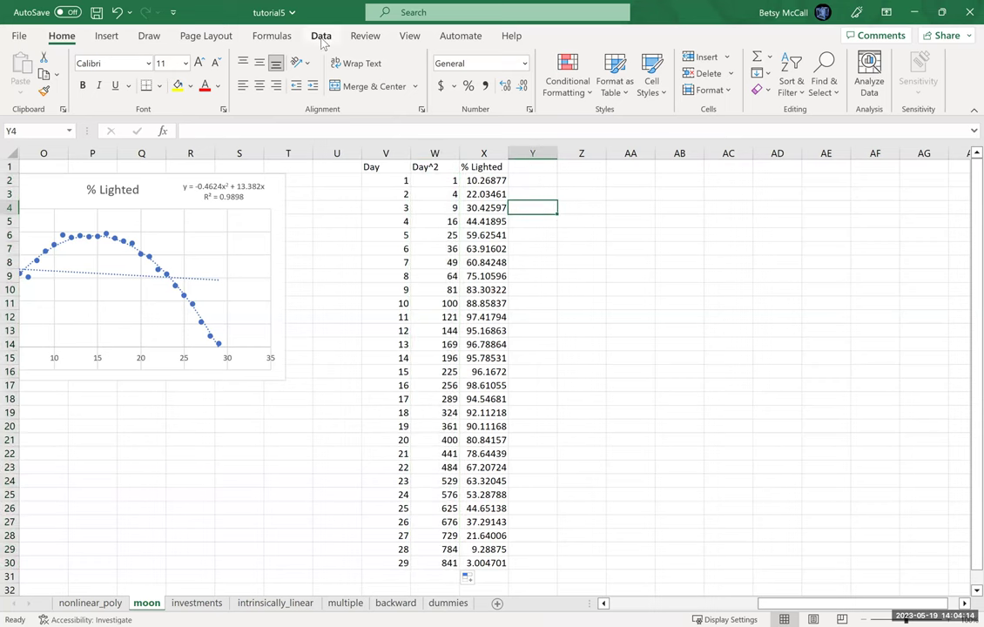
click(304, 35)
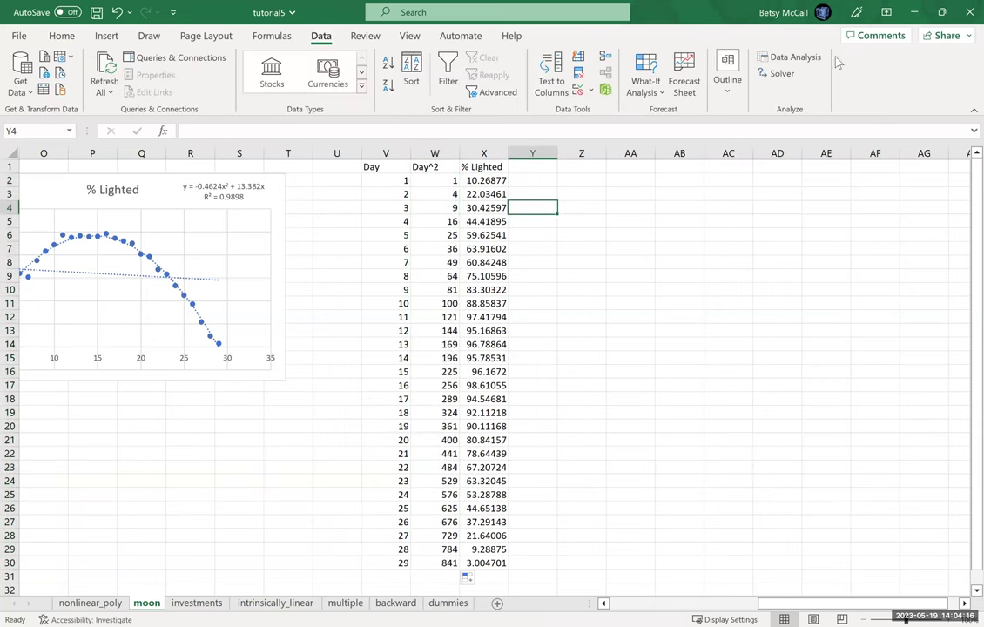
click(788, 57)
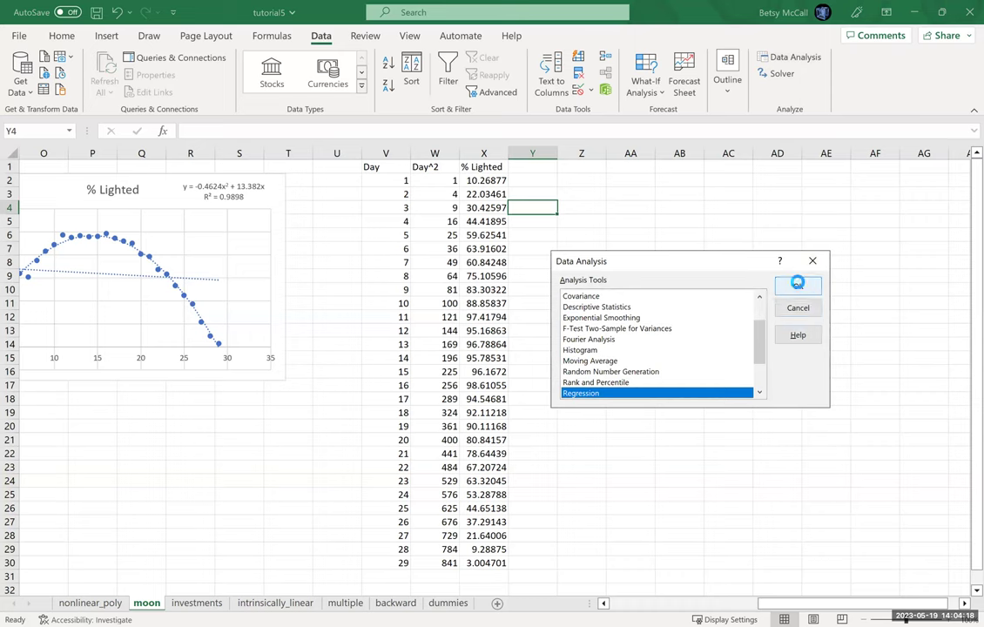
key(Return)
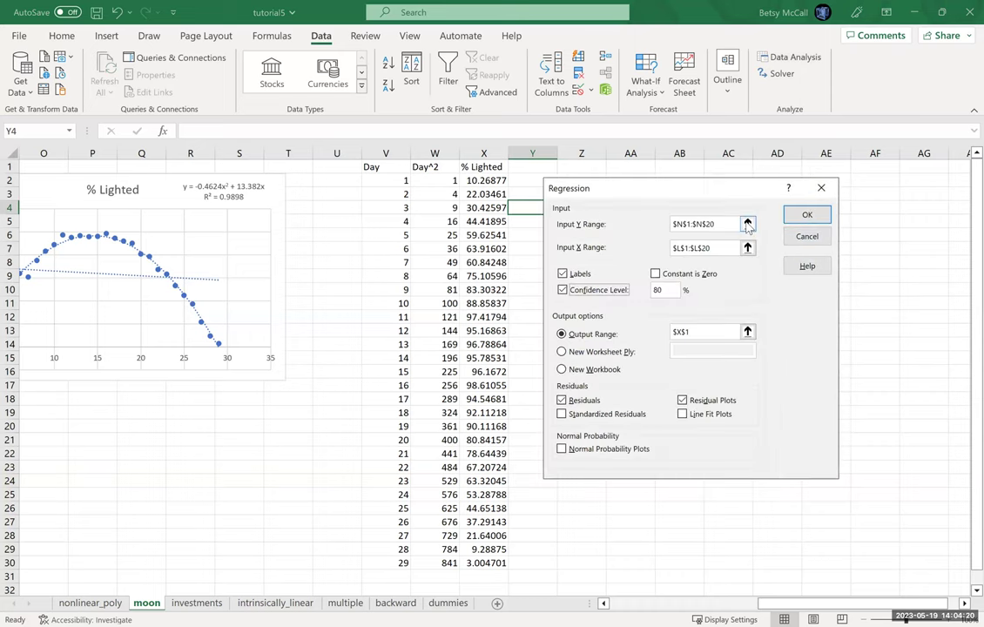
Step: Set the Y range to % Lighted X1:X30 and the X range to Day and Day^2 V1:W30
click(747, 225)
click(532, 166)
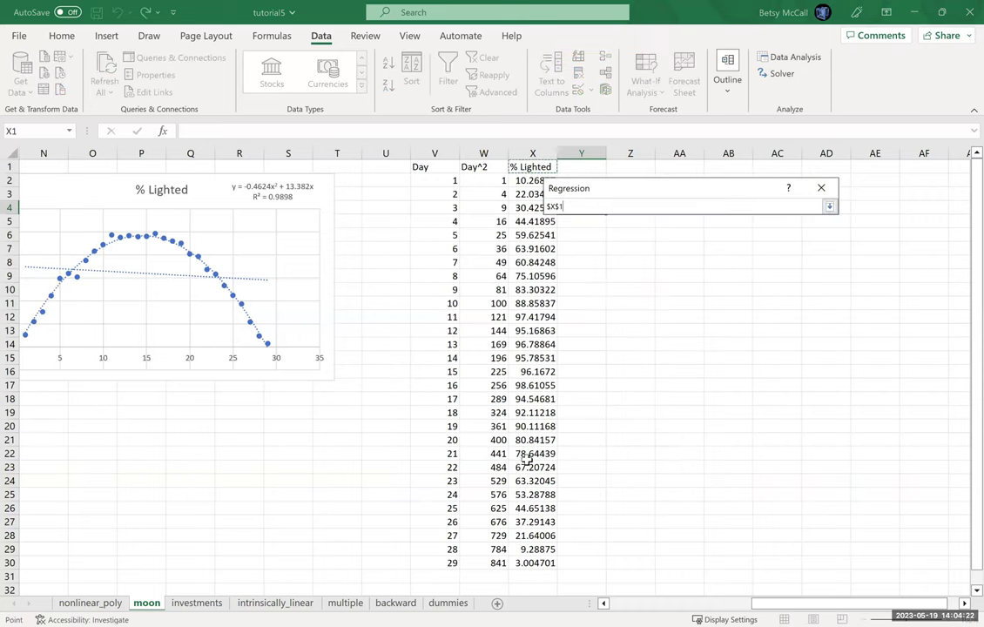
key(ctrl+shift+Down)
click(830, 207)
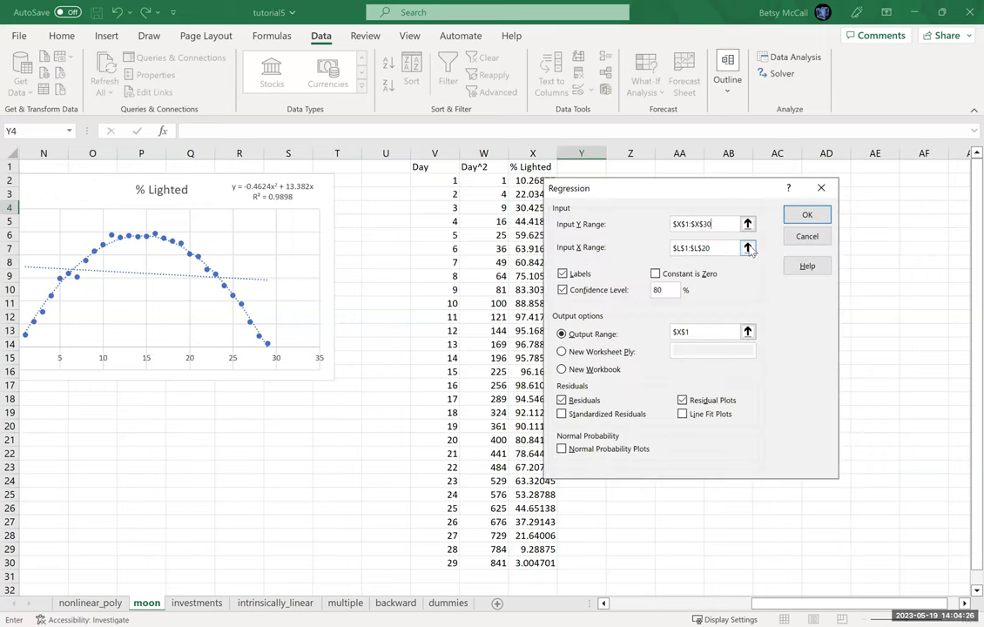
click(748, 248)
click(537, 166)
drag(537, 167, 567, 165)
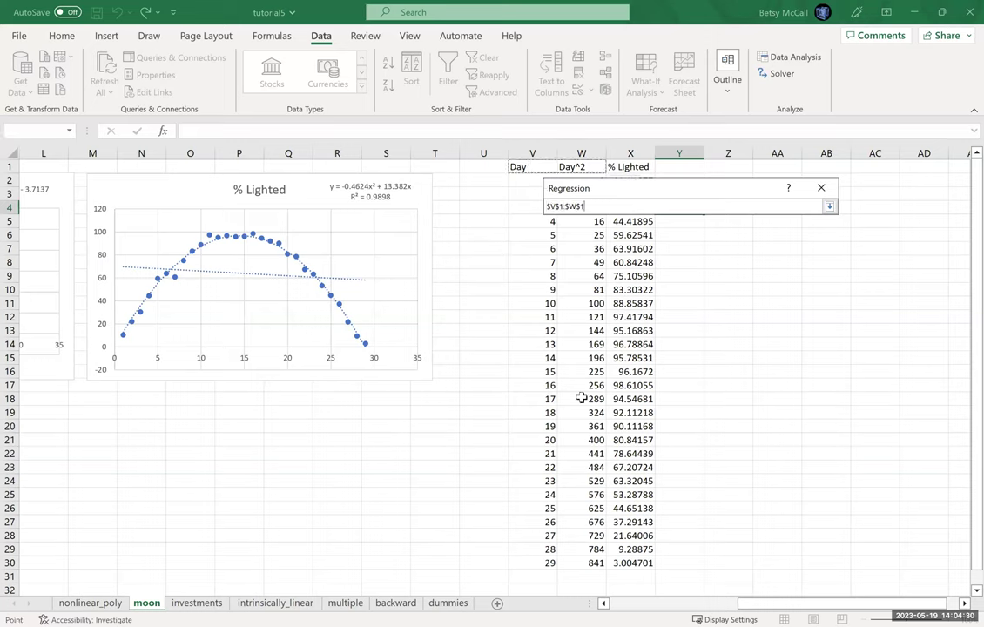
drag(583, 535, 589, 563)
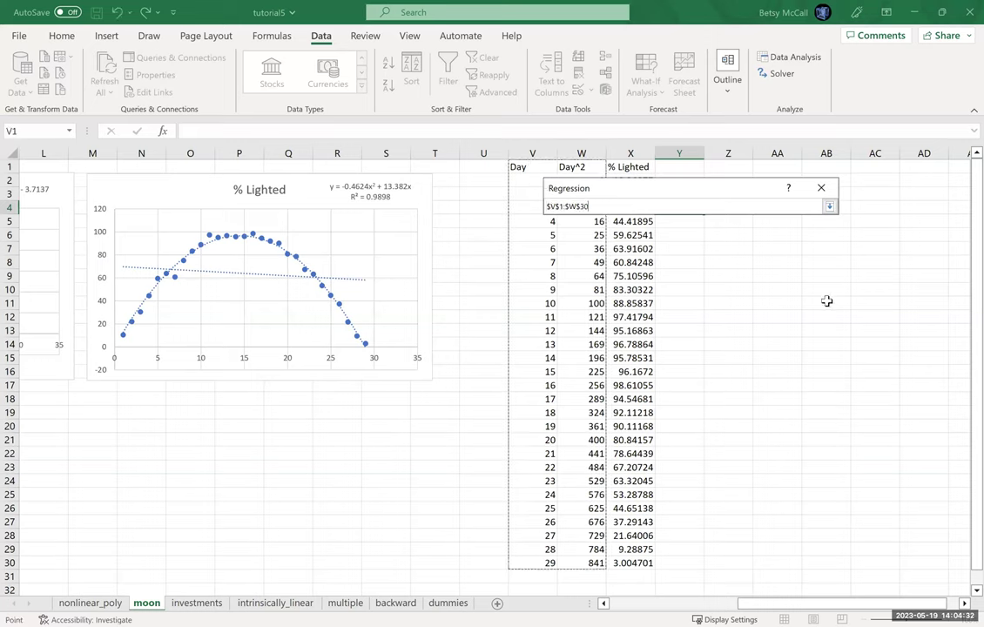
click(831, 209)
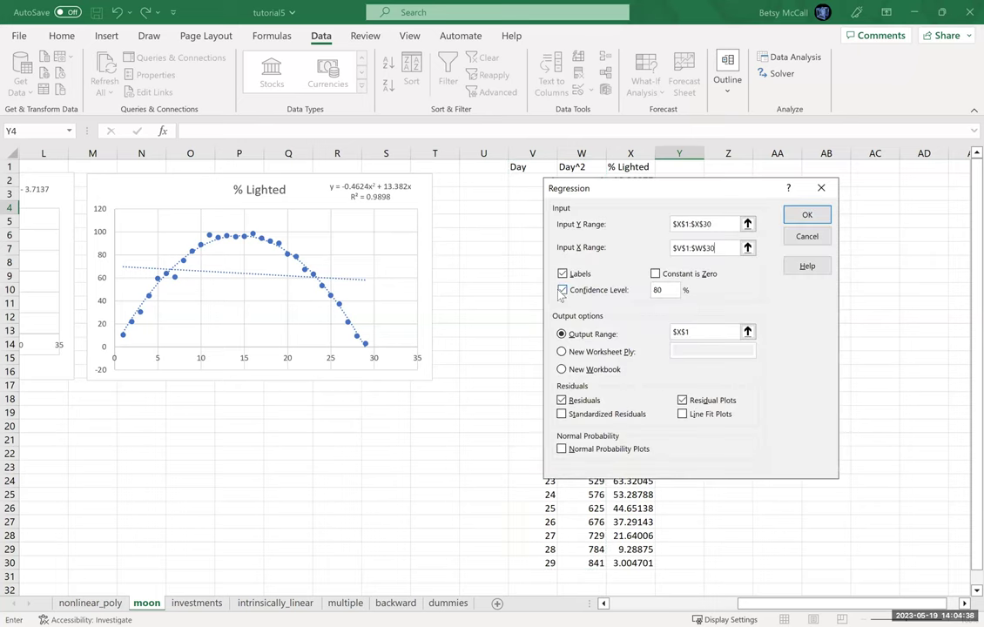
Step: Send the regression output to Z1 and set the confidence level to 99%
click(746, 332)
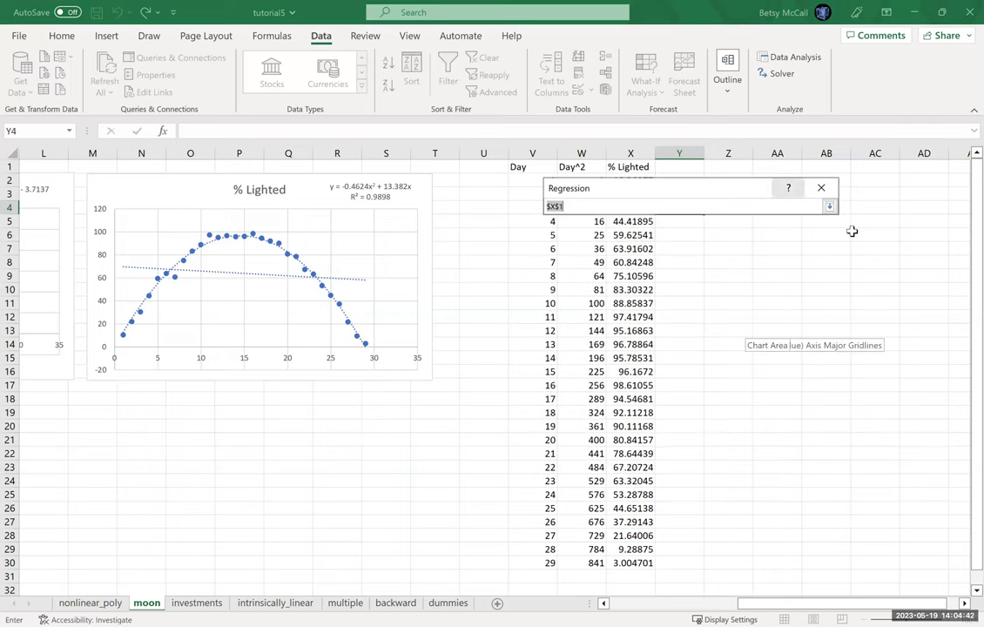
click(728, 166)
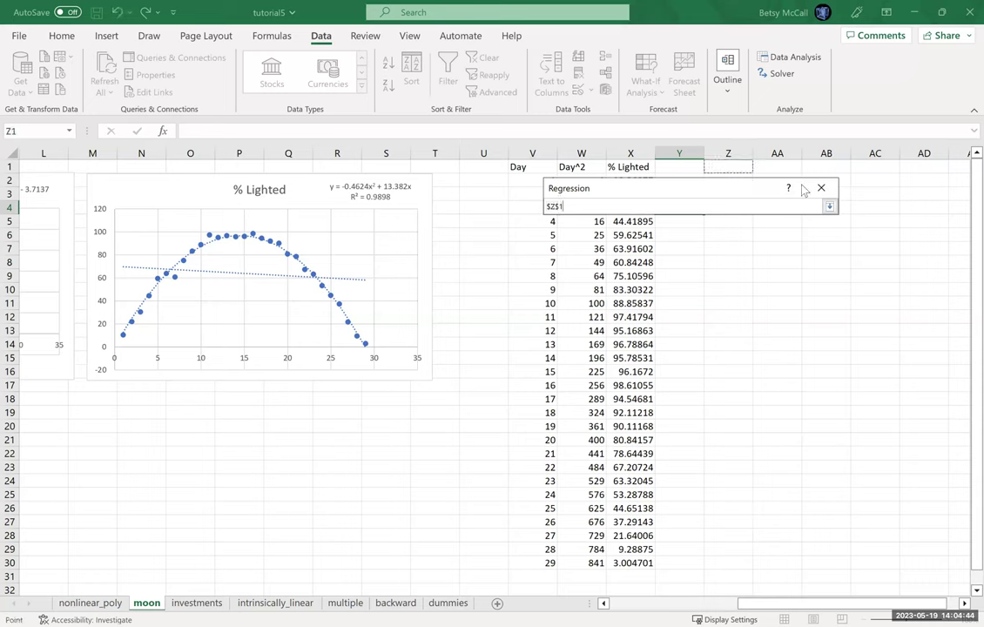
click(830, 208)
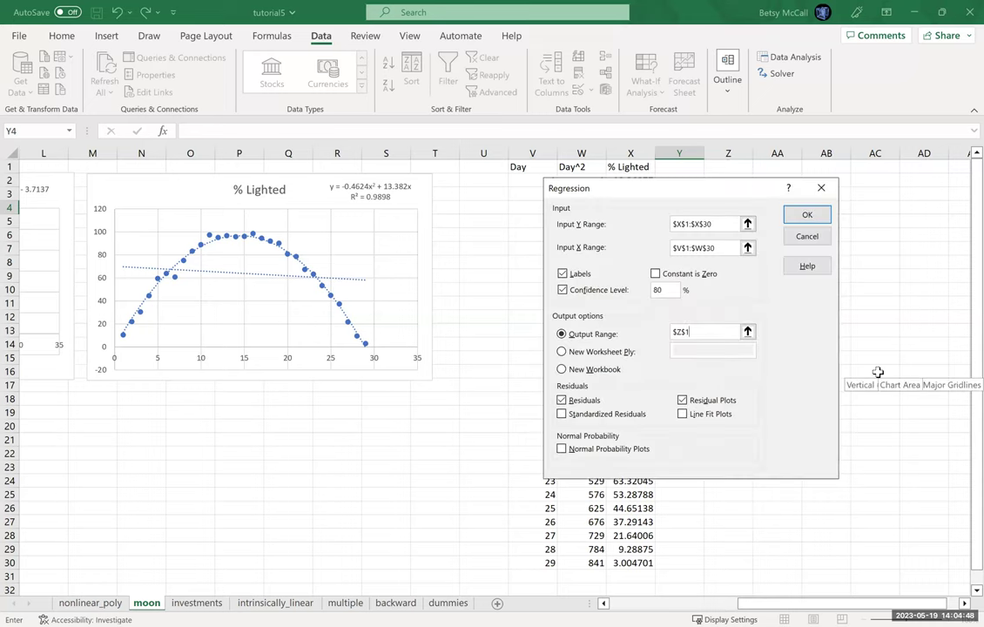
click(665, 291)
key(BackSpace)
key(BackSpace)
text(99)
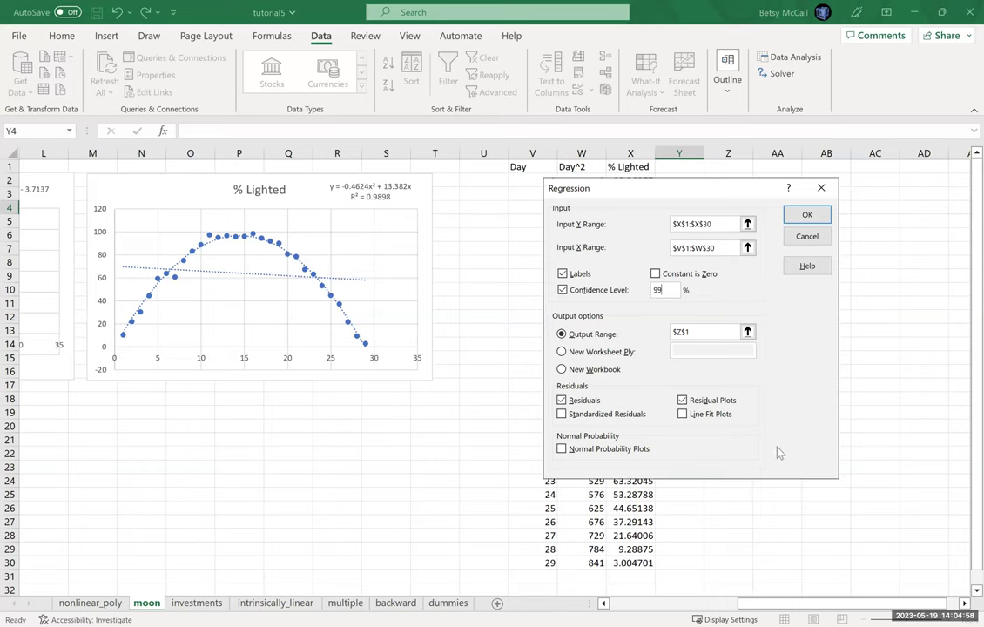
Step: Run the Day and Day^2 regression, producing the summary output at Z1
click(788, 214)
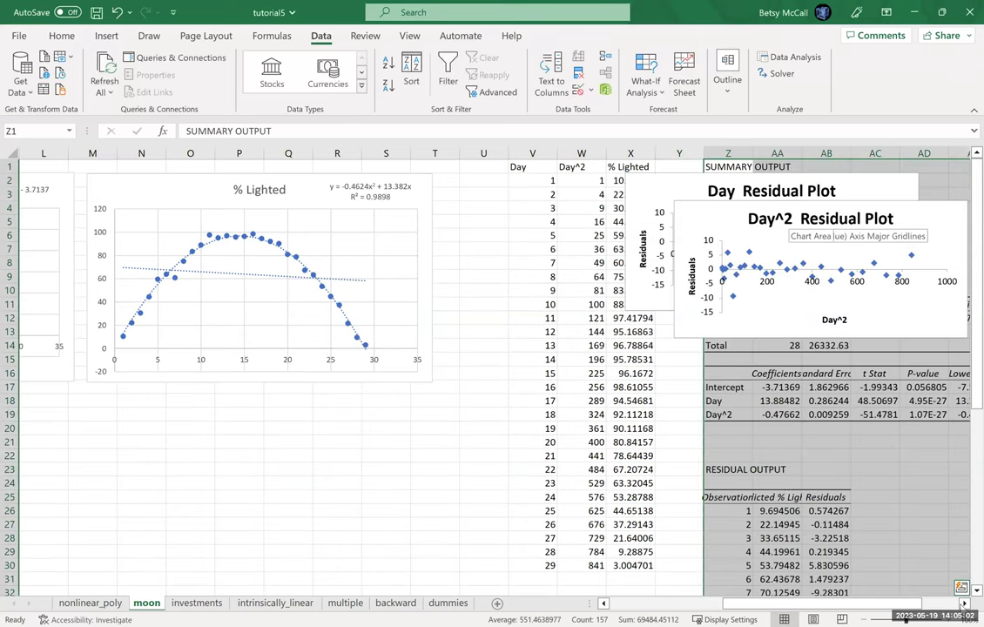
click(965, 603)
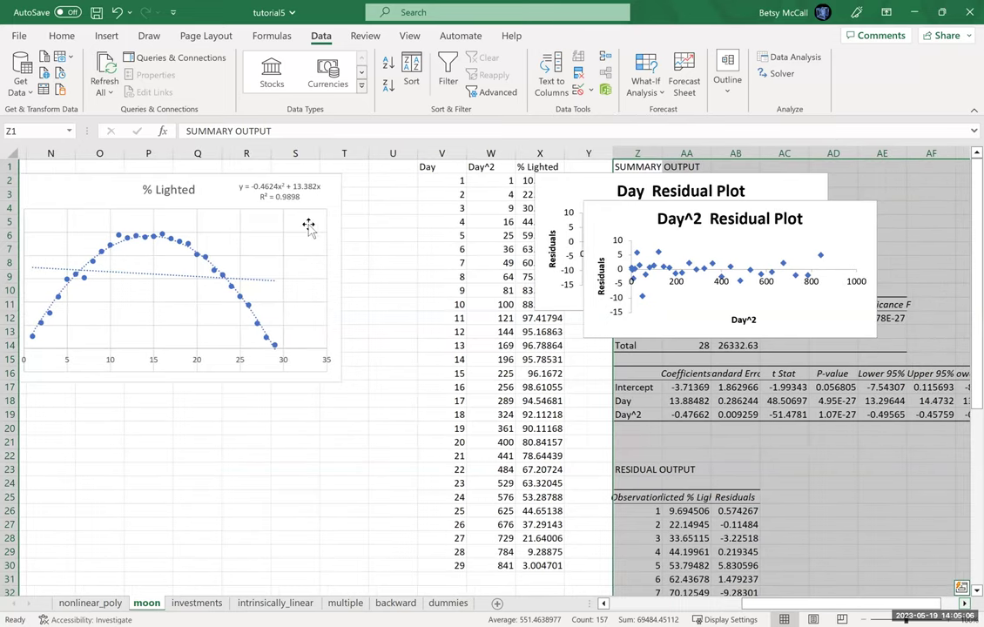
scroll(303, 217, right, 3)
Step: Drag the Day^2 residual plot off the Day residual plot so both are visible
drag(303, 218, 733, 194)
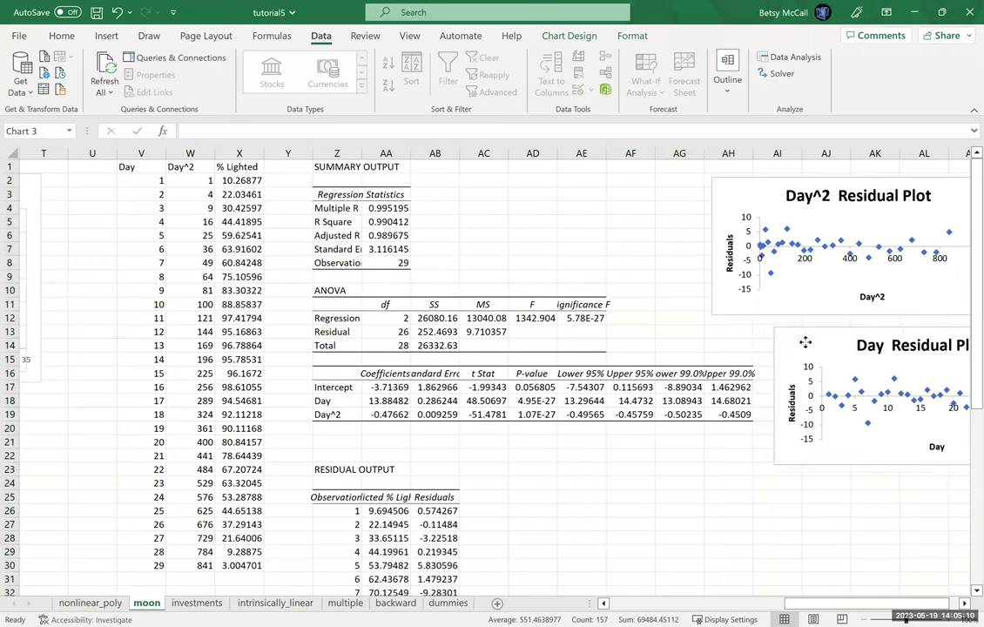
drag(804, 337, 800, 333)
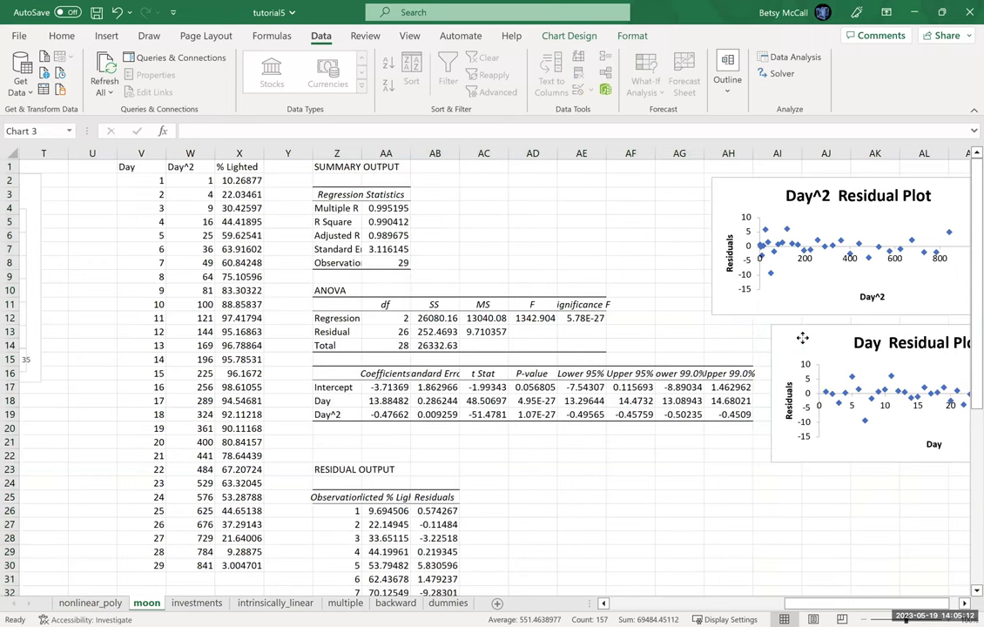
click(964, 603)
click(963, 602)
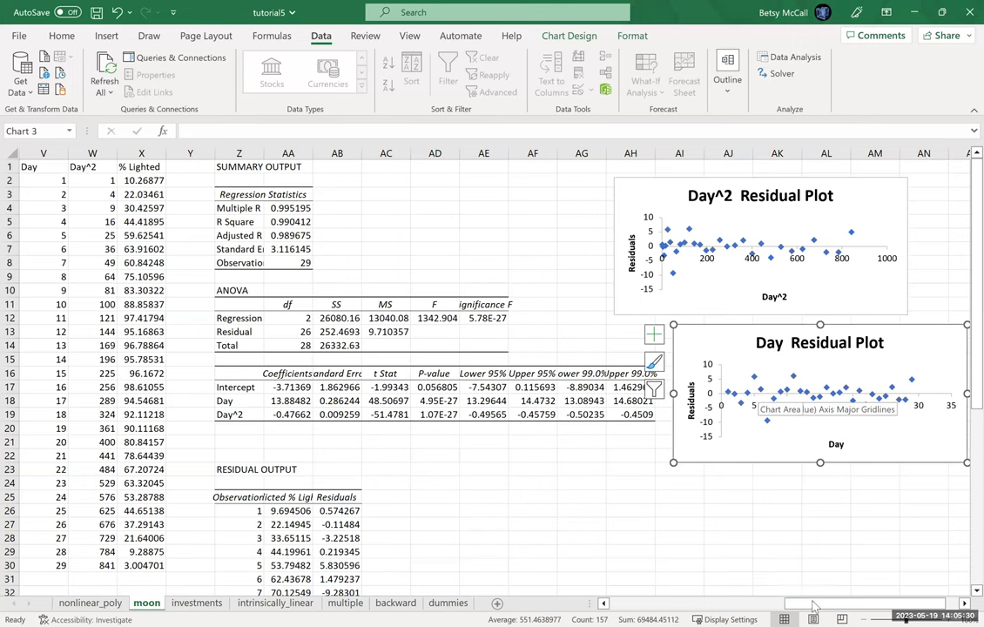
drag(788, 603, 619, 609)
drag(707, 610, 475, 294)
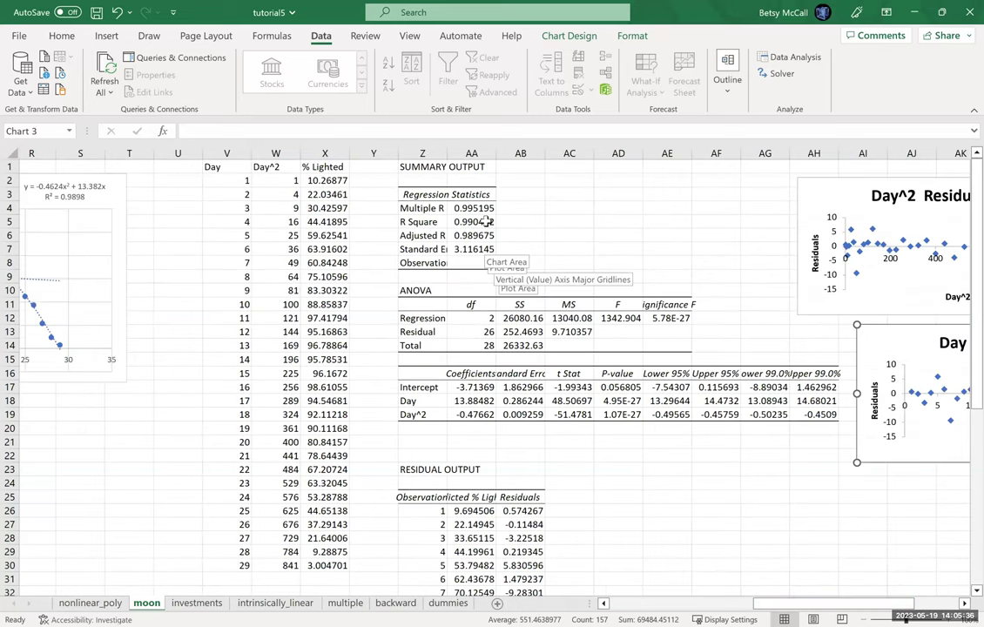
drag(851, 603, 867, 603)
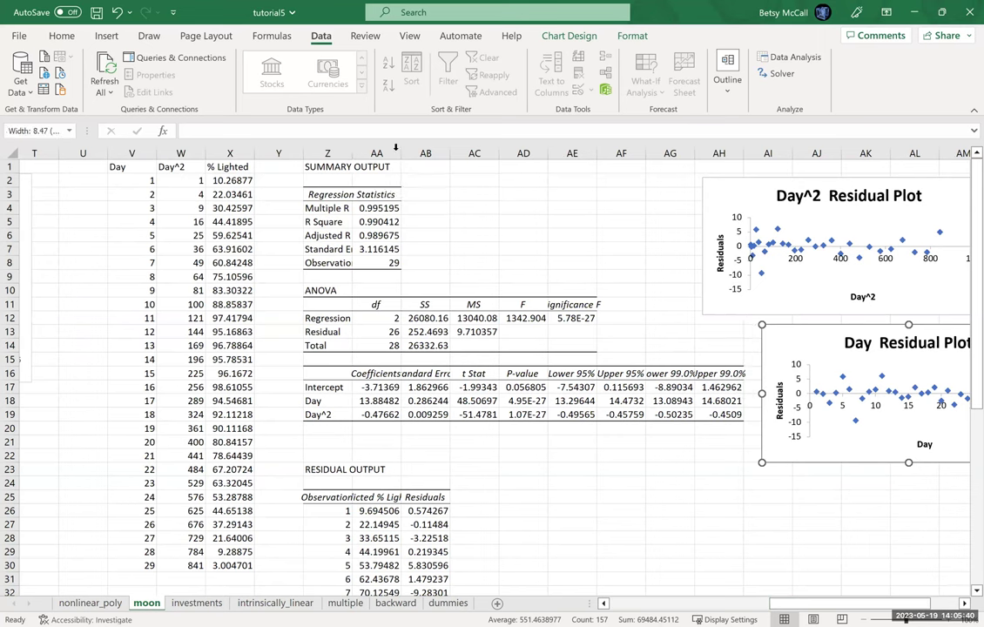
Step: AutoFit columns Z through AH so Standard Error, Significance F and Upper 99.0% show in full
click(328, 152)
drag(352, 153, 393, 152)
double_click(442, 152)
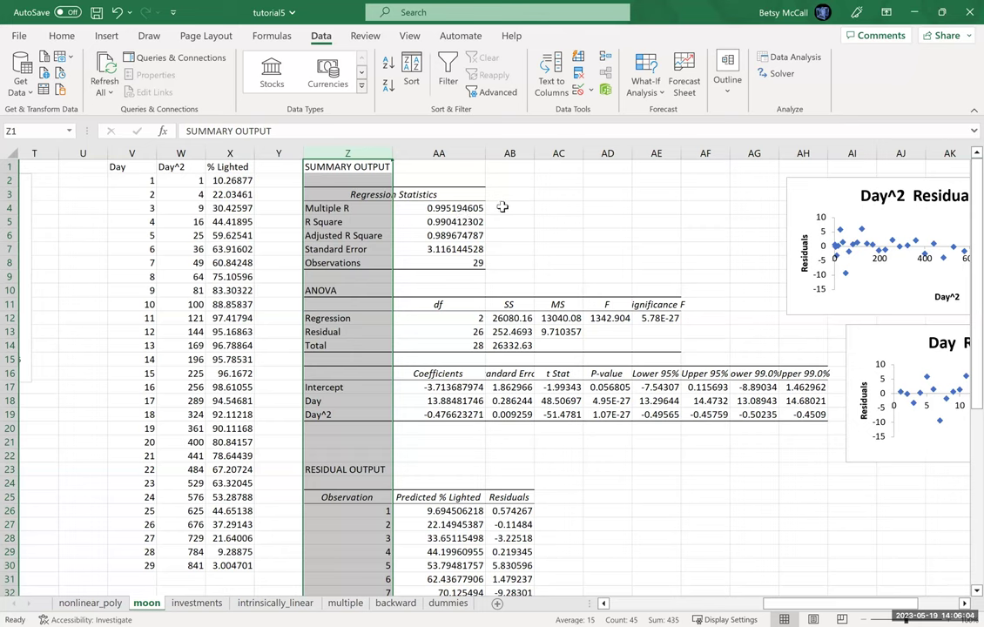
double_click(535, 153)
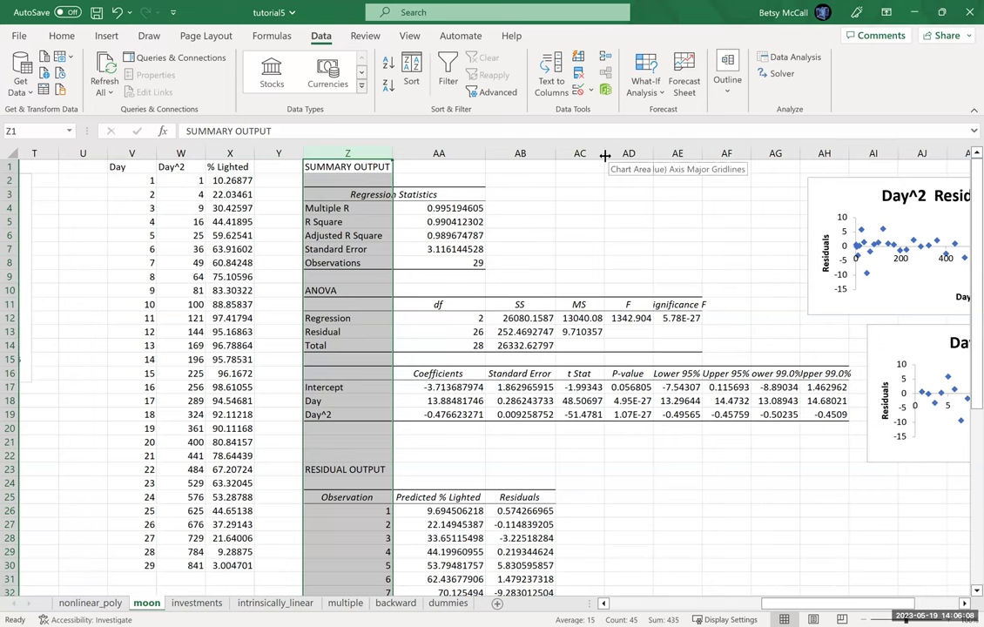
double_click(605, 153)
double_click(672, 153)
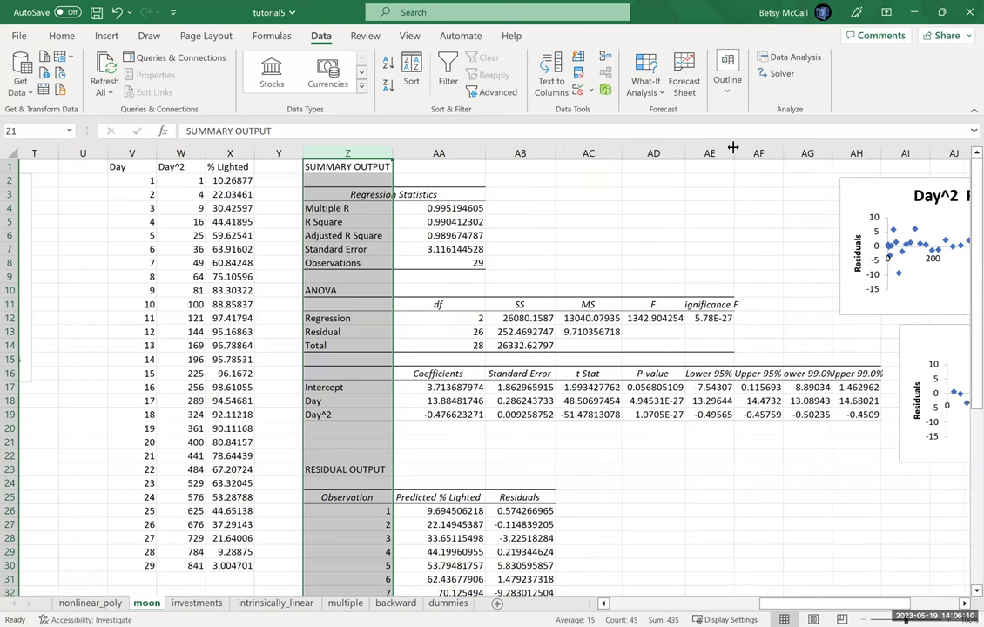
double_click(732, 153)
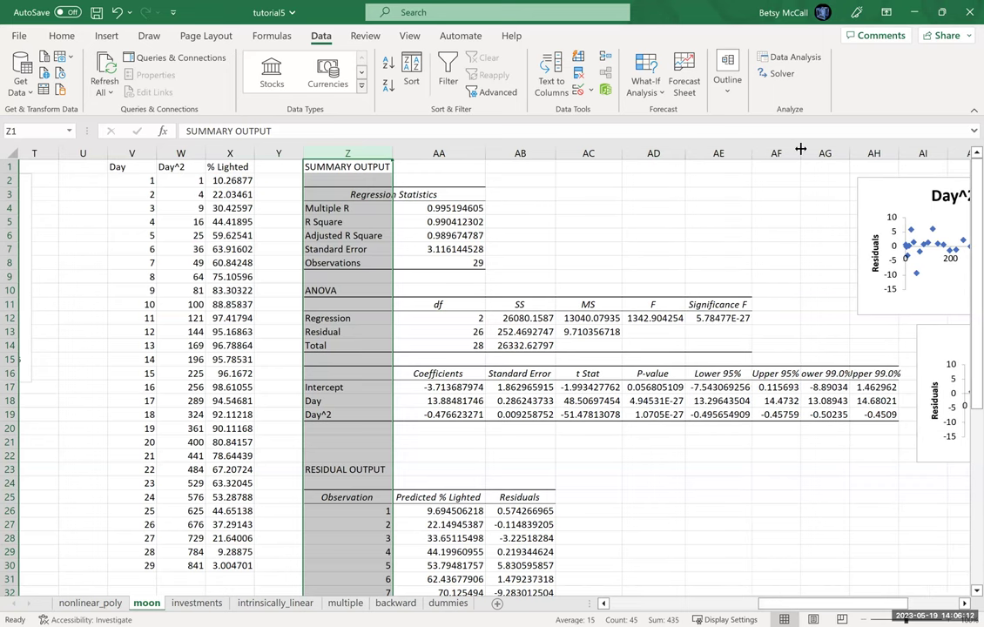
double_click(800, 152)
double_click(868, 151)
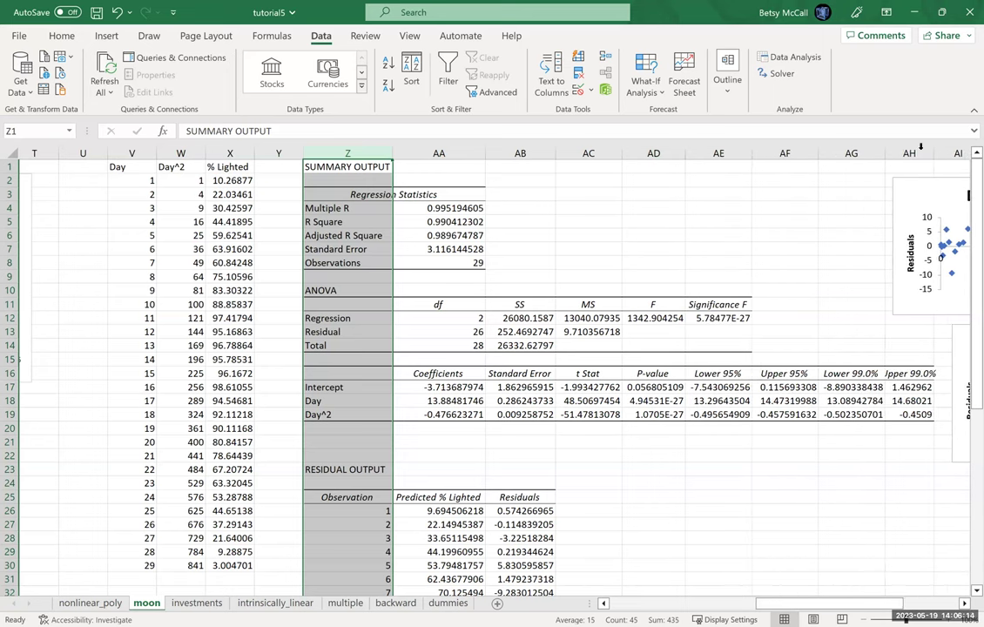
double_click(931, 152)
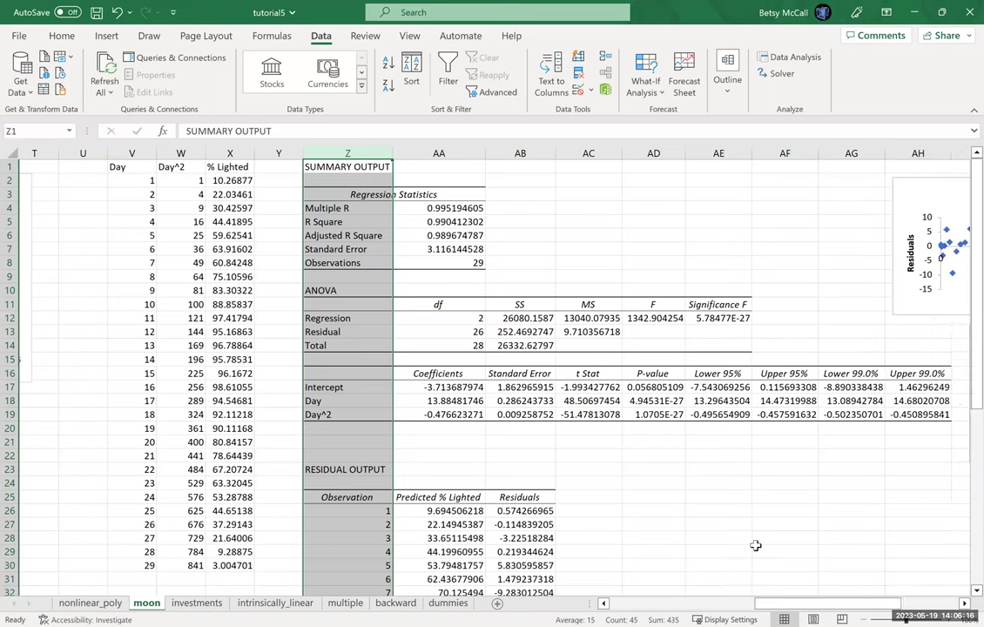
click(418, 406)
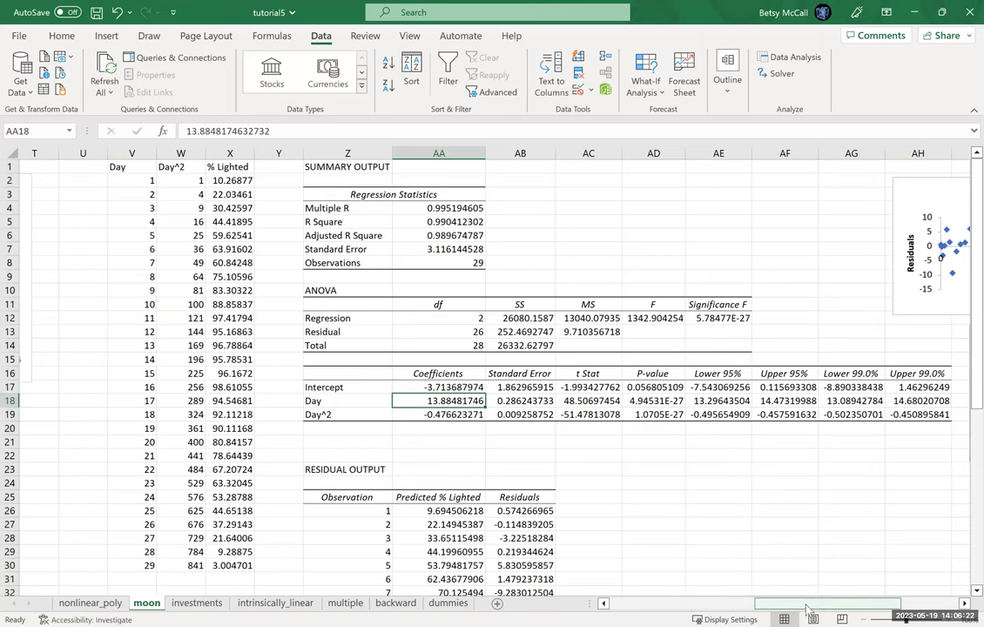
drag(808, 609, 839, 605)
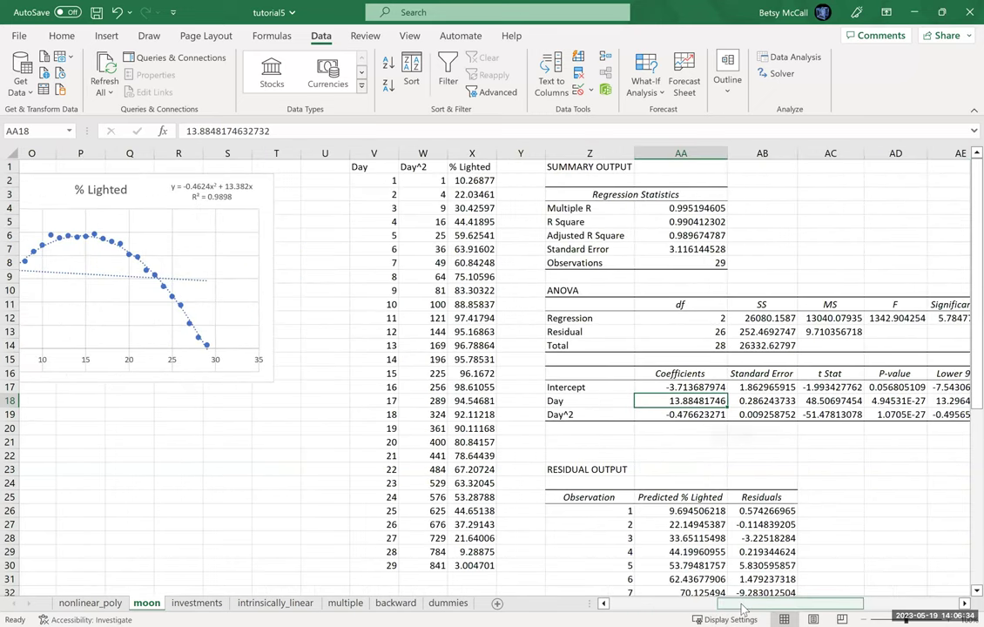
drag(743, 608, 664, 606)
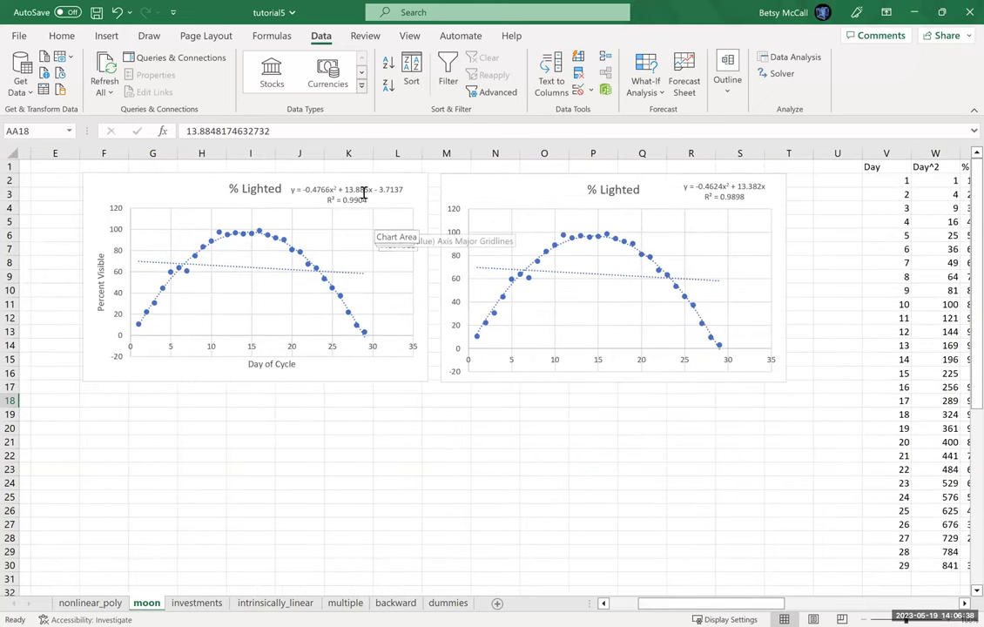
drag(768, 607, 838, 607)
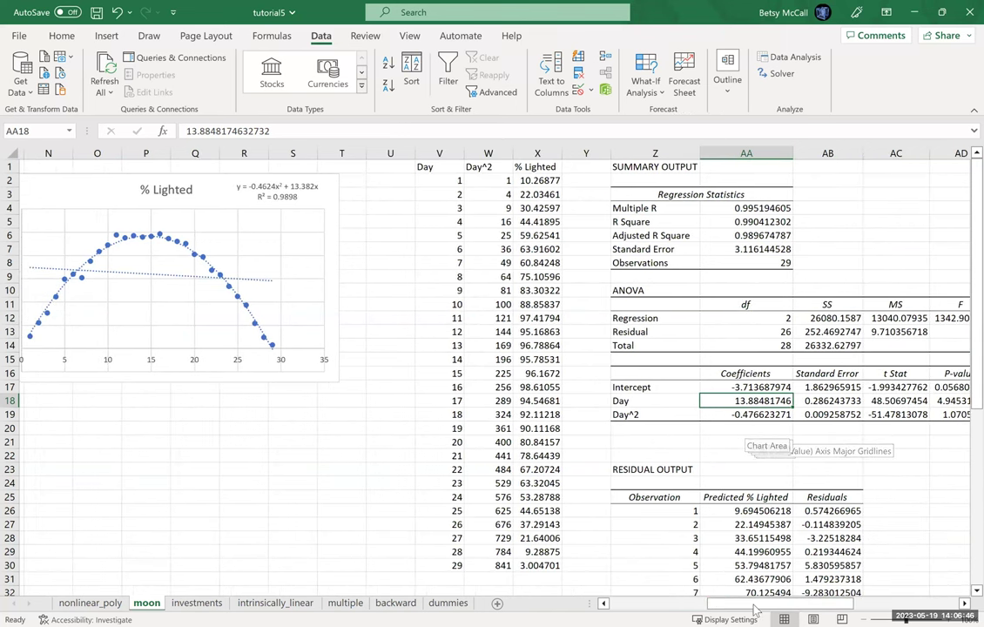
drag(756, 607, 610, 607)
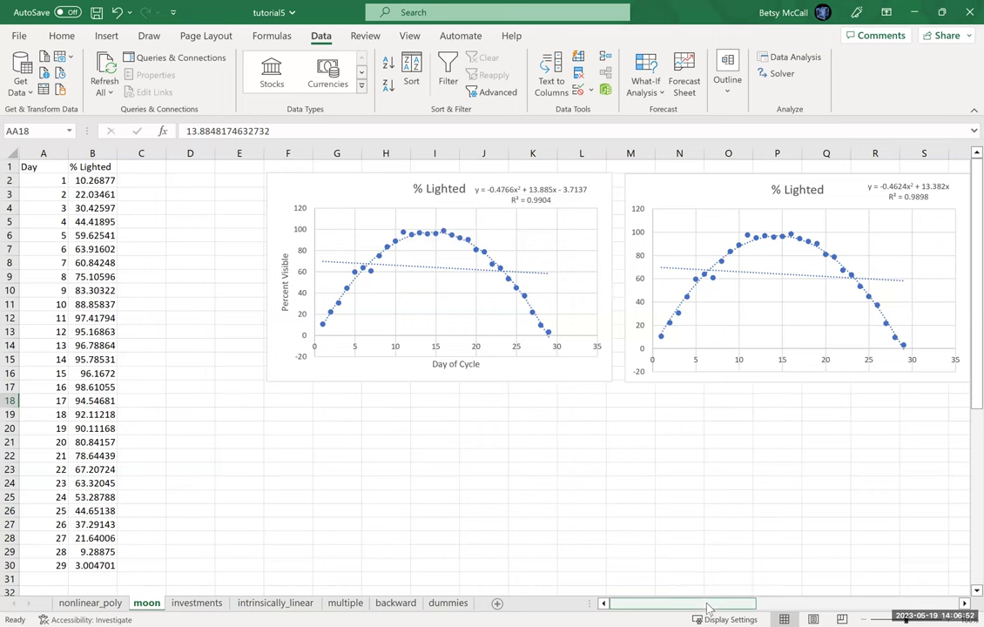
drag(708, 608, 833, 592)
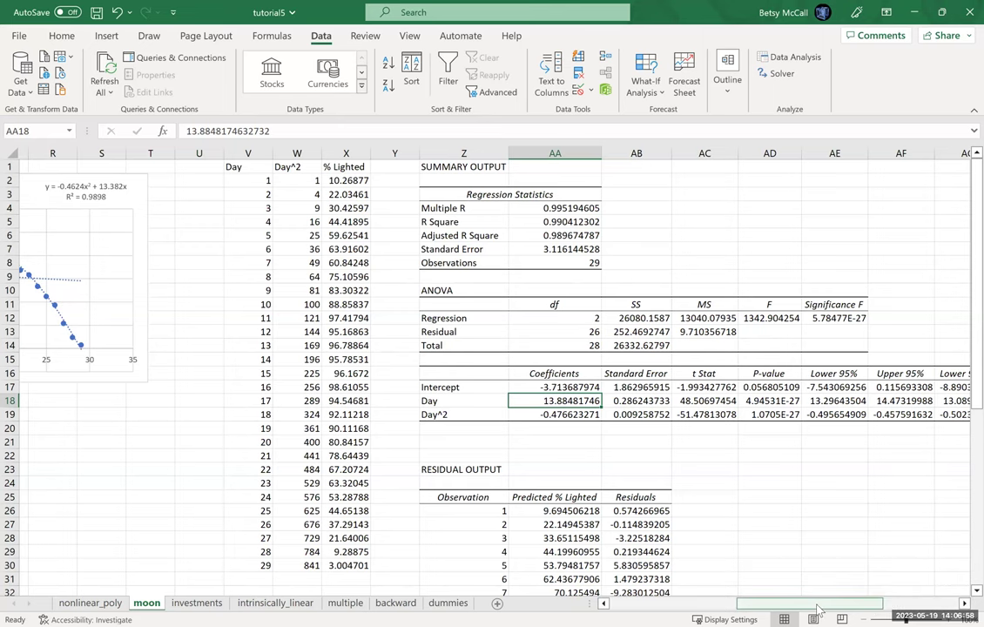
drag(819, 609, 847, 608)
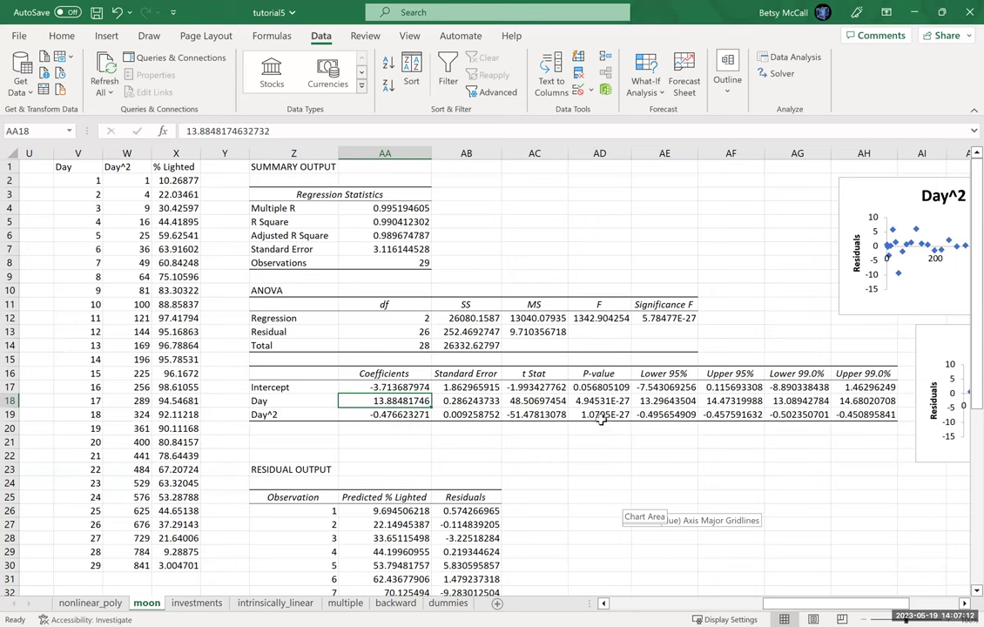
Step: Read the Day^2, Day and Intercept P-values in column AD of the regression output
click(601, 415)
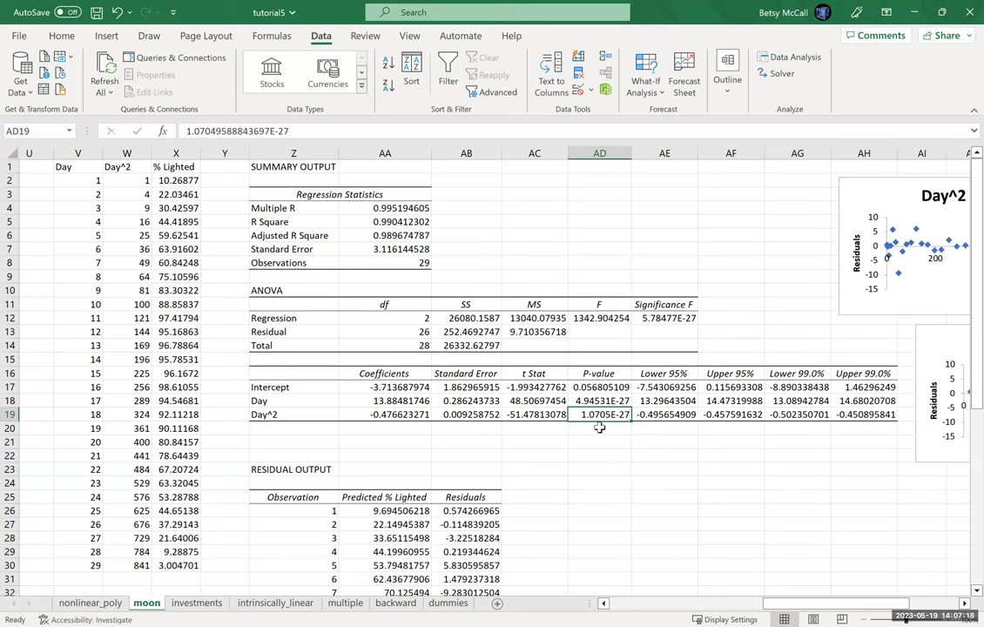
key(Up)
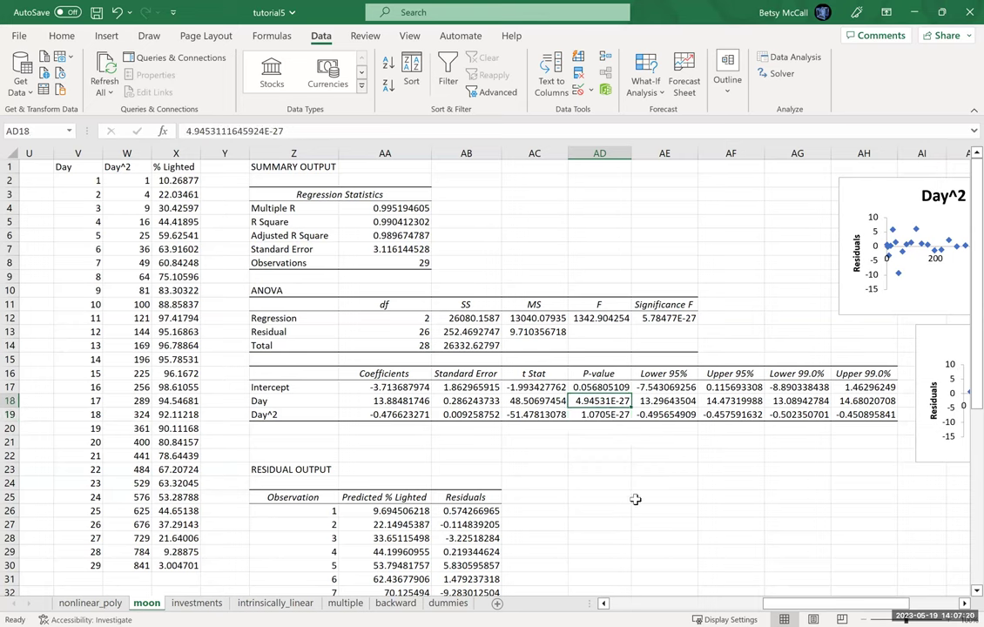
key(Up)
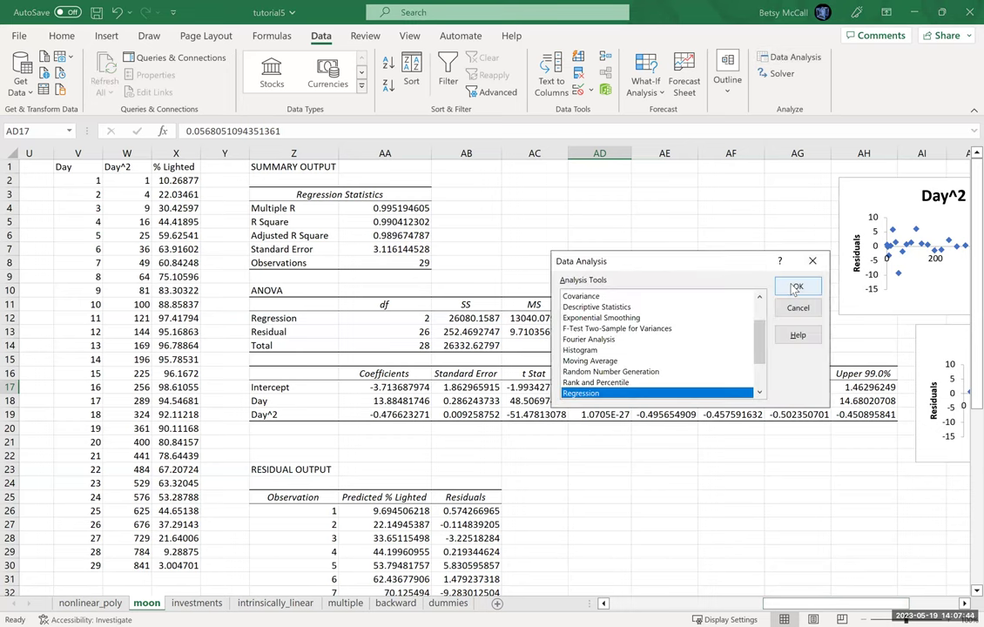
Step: In the Regression settings, tick Constant is Zero and set the output range to AP1
click(795, 287)
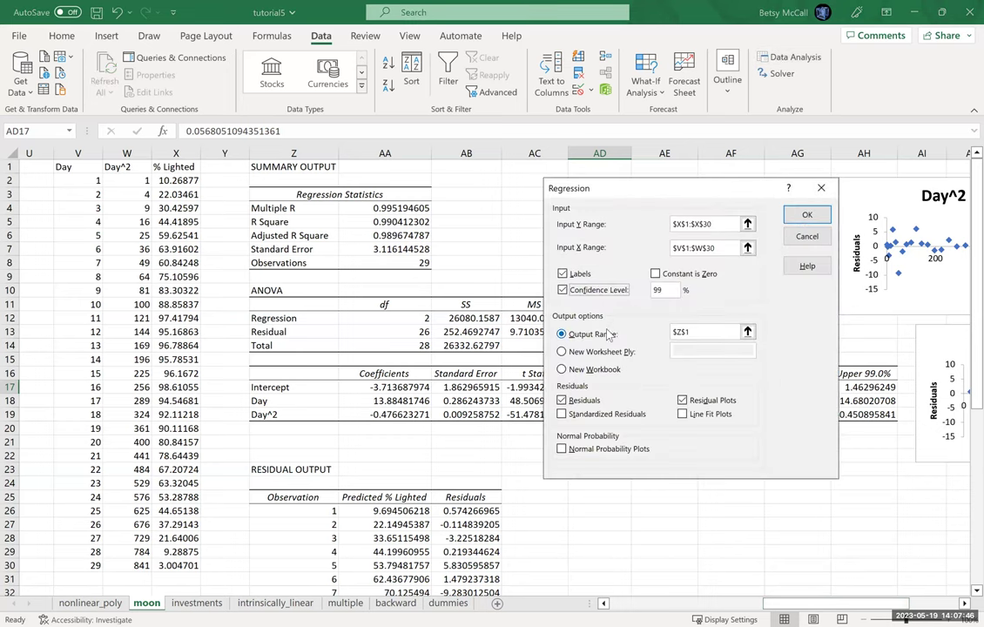
click(656, 274)
click(748, 332)
drag(905, 603, 964, 603)
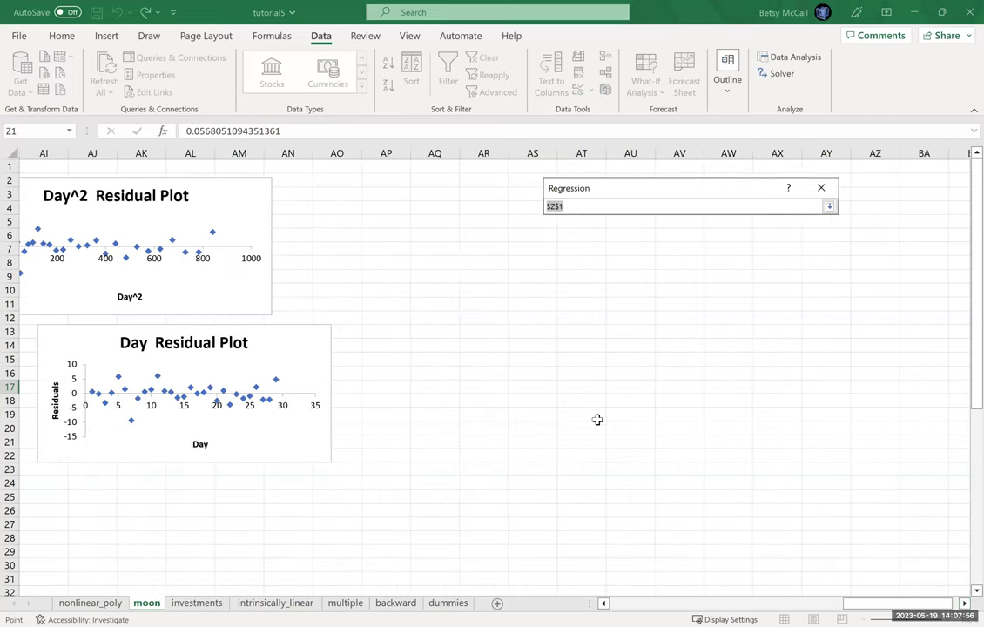
click(390, 166)
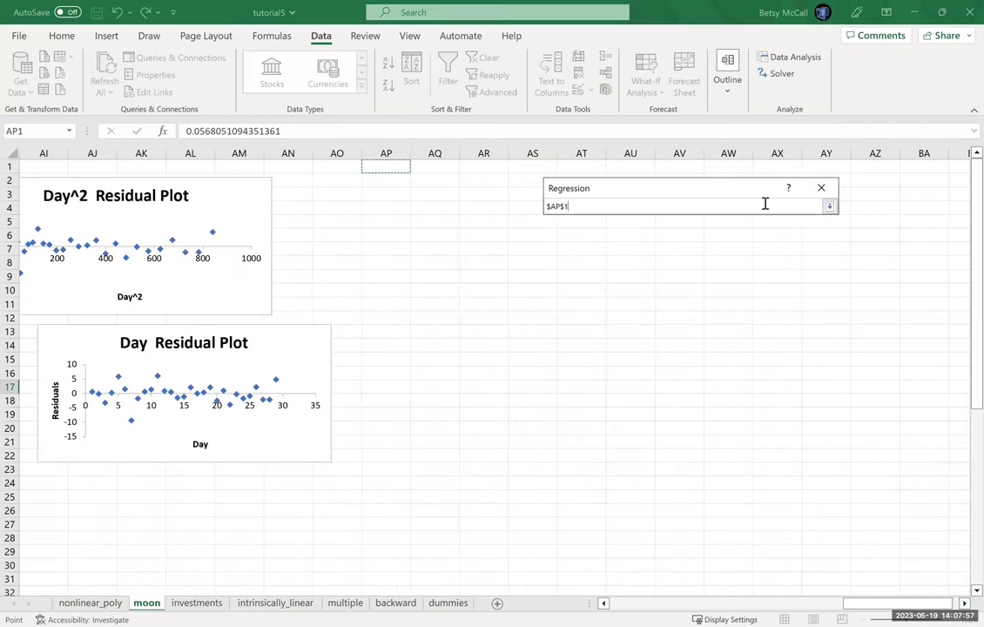
click(829, 208)
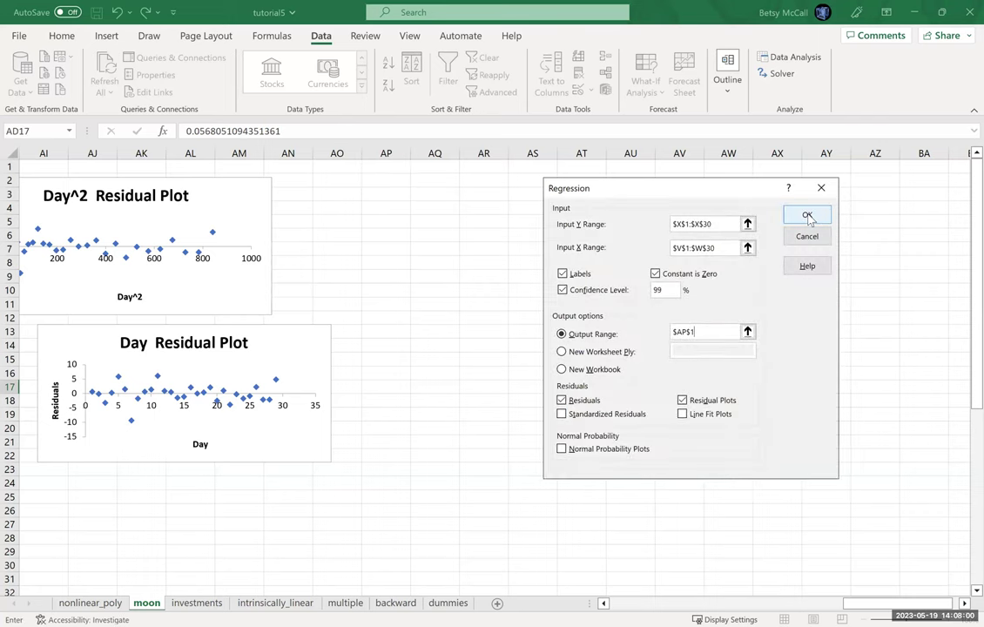
Step: Turn off Residuals and Residual Plots and run the zero-intercept regression
click(682, 400)
click(562, 400)
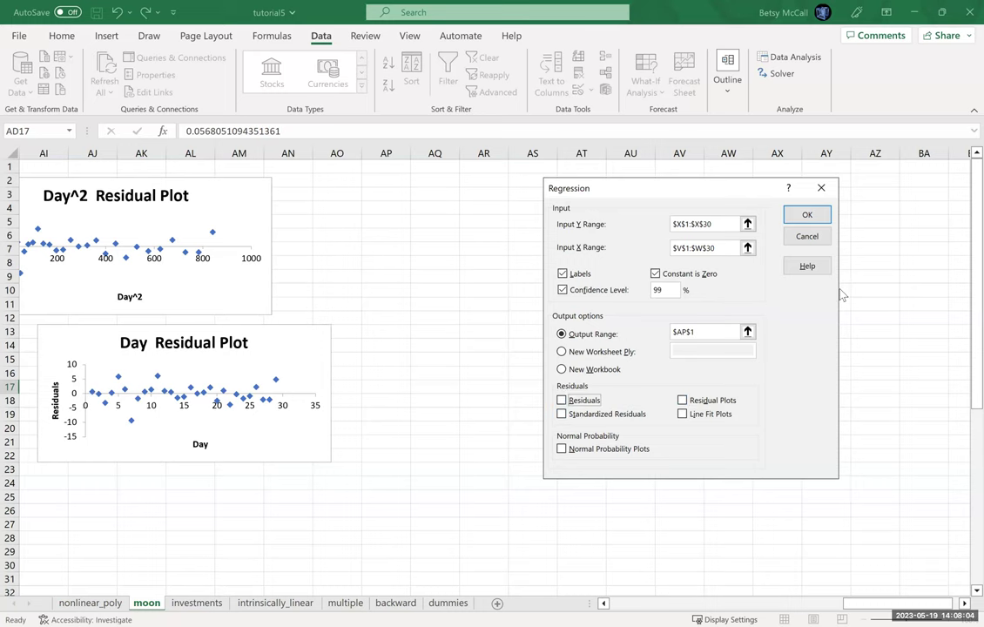
click(808, 214)
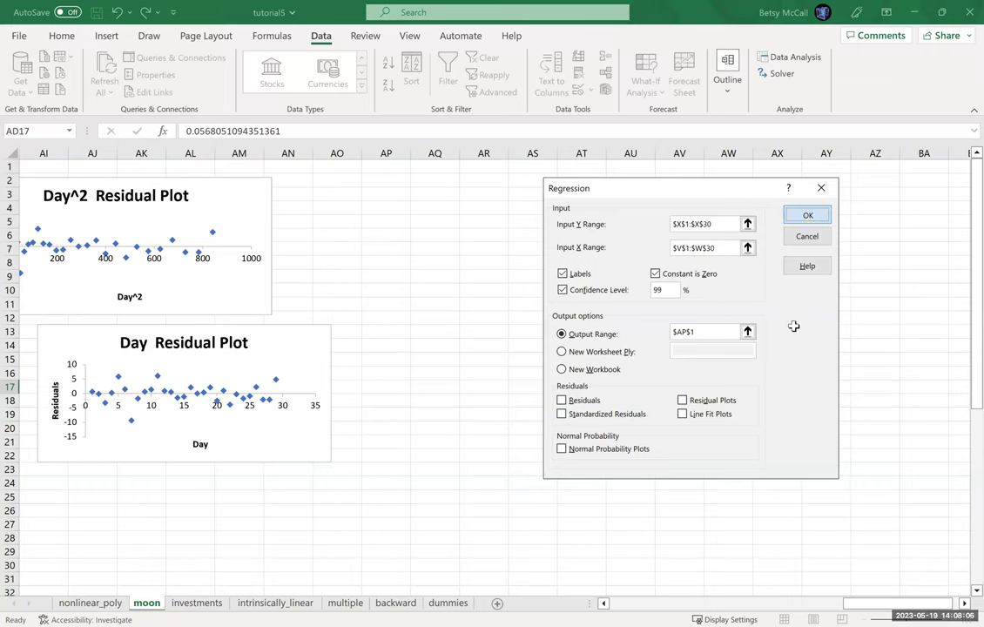
Step: AutoFit columns AP through AX so values like Significance F 5.28756E-36 show fully
double_click(411, 153)
drag(502, 154, 517, 153)
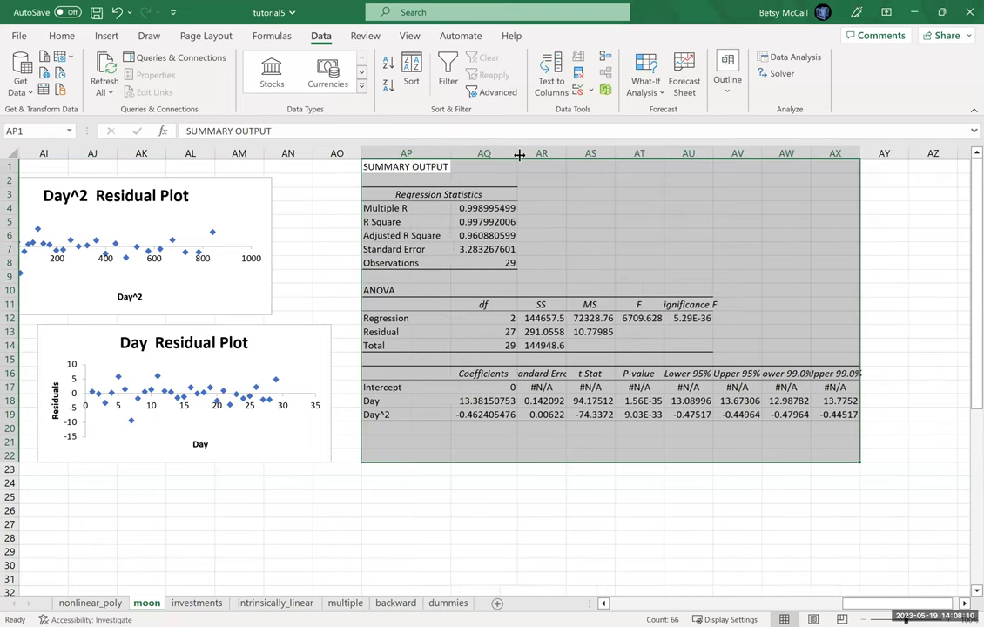
click(510, 154)
double_click(566, 153)
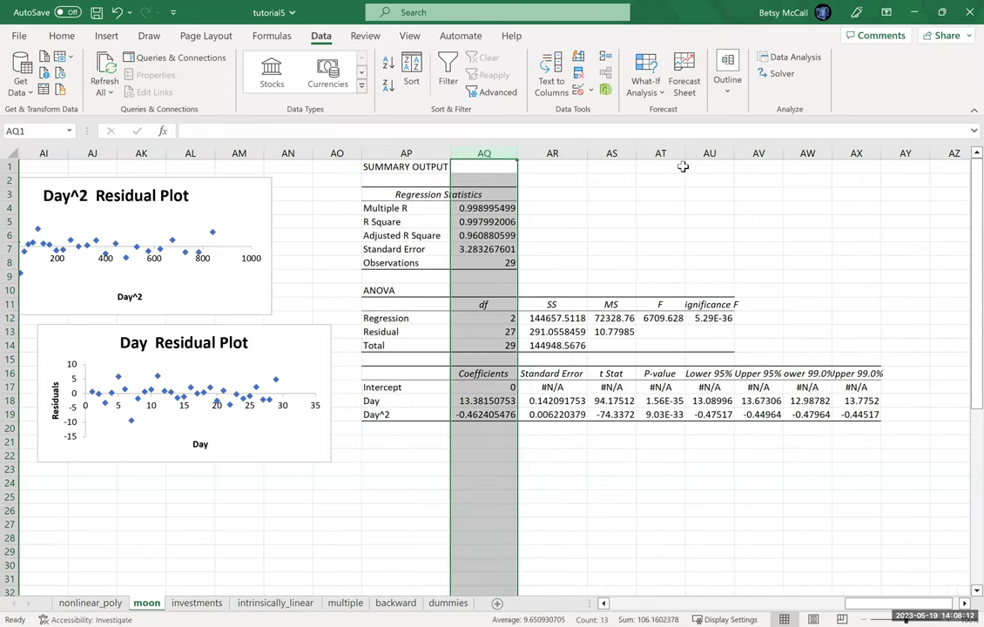
double_click(636, 153)
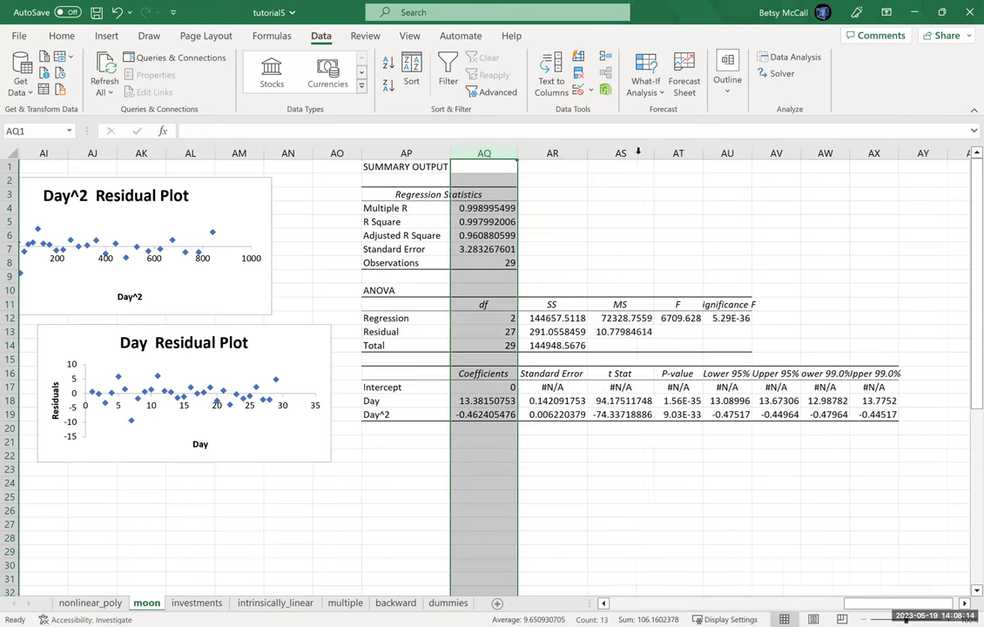
double_click(704, 150)
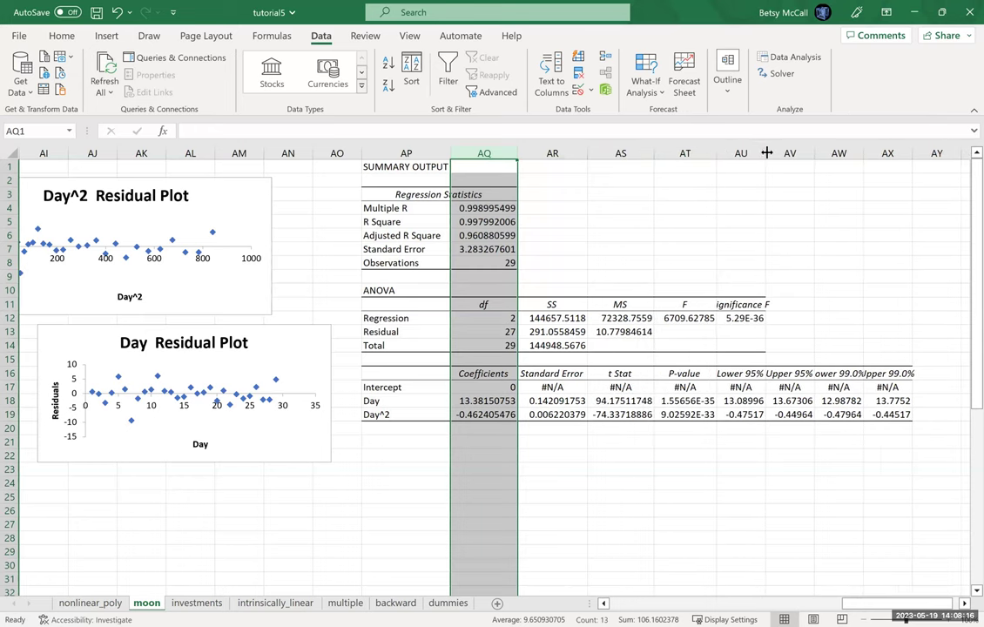
double_click(766, 153)
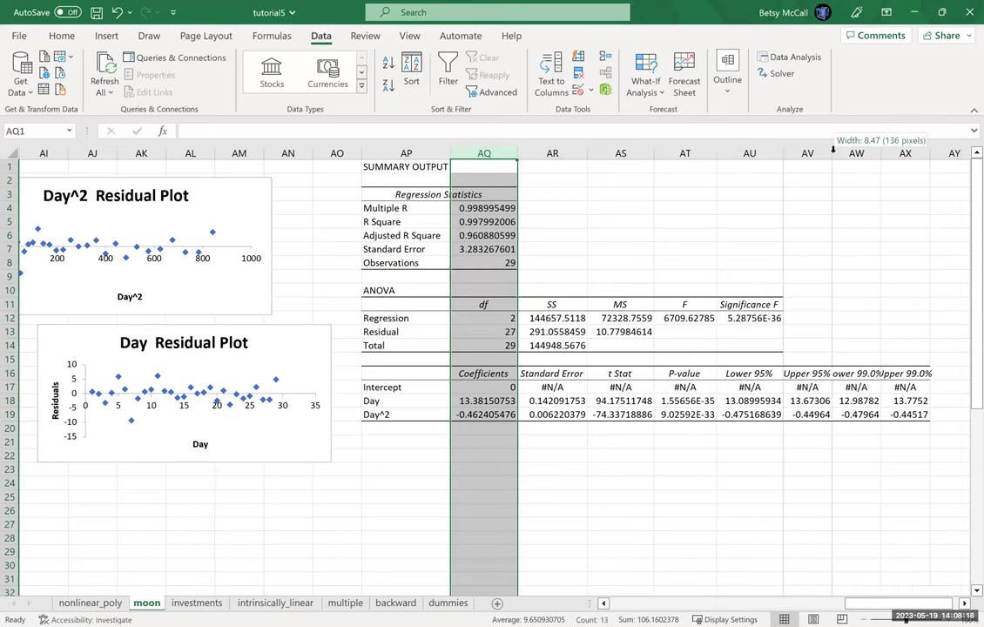
double_click(834, 152)
double_click(901, 153)
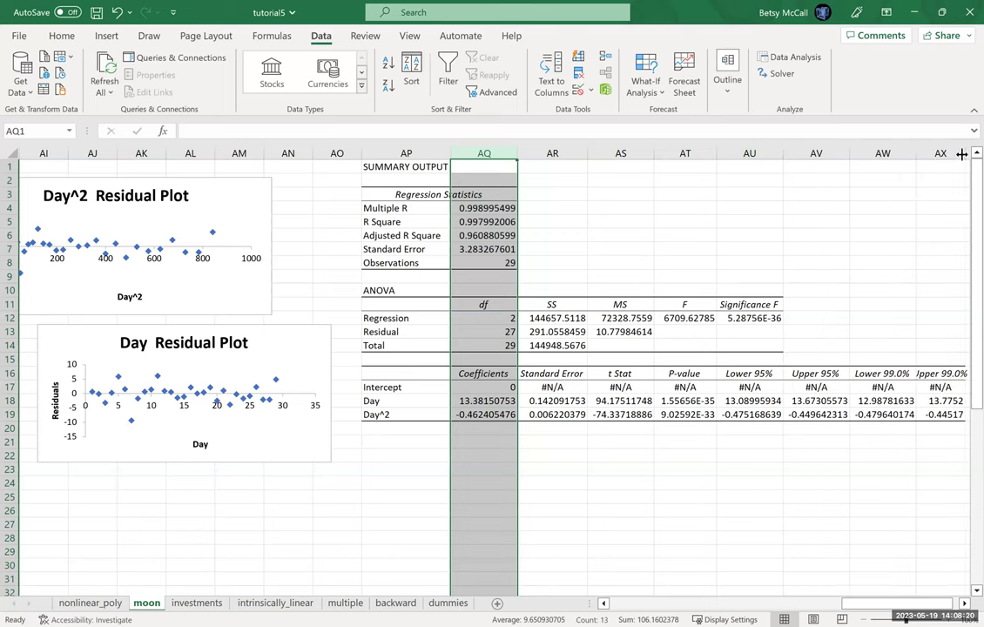
double_click(962, 153)
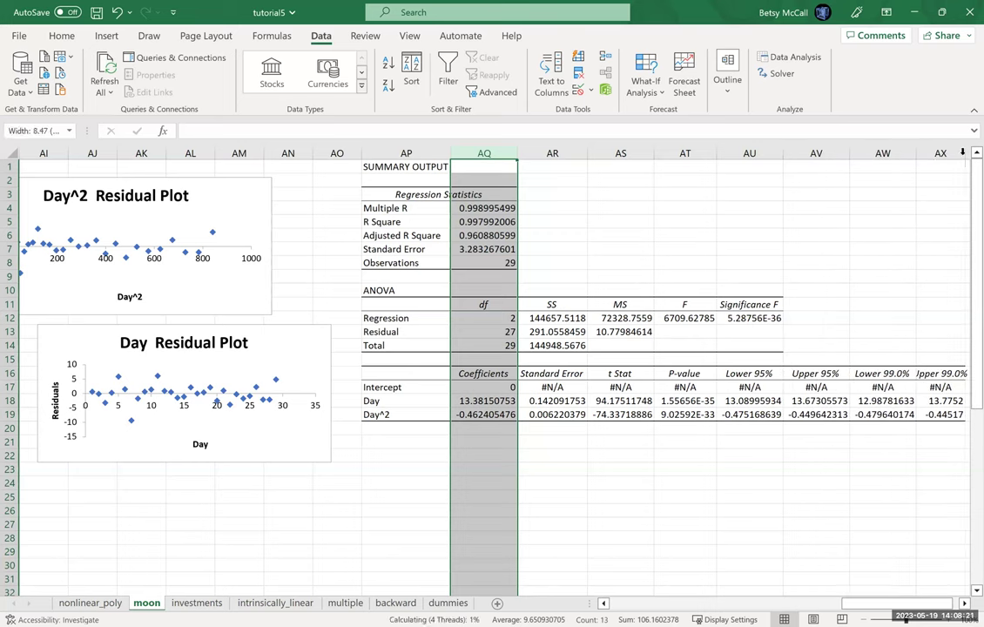
Step: Check the zero-intercept fit's R Square of 0.997992 and scroll across its output
click(466, 224)
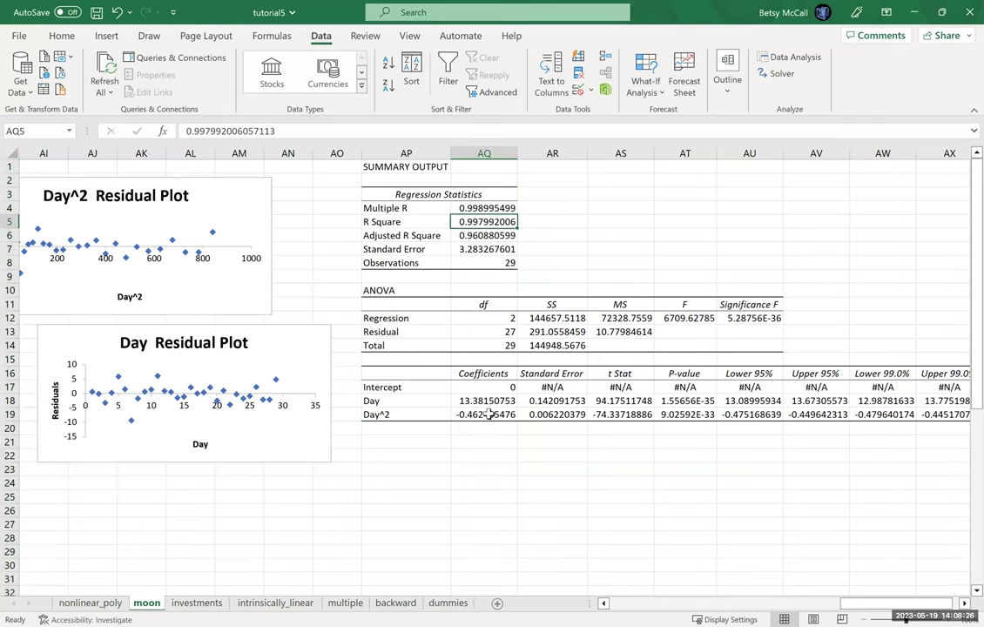
drag(858, 610, 718, 609)
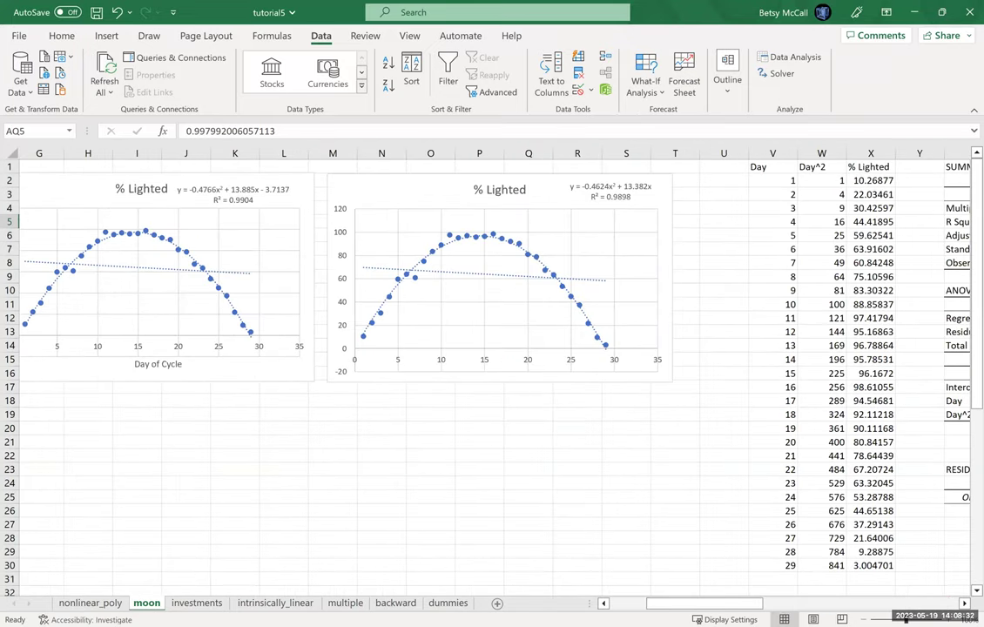
drag(749, 602, 807, 582)
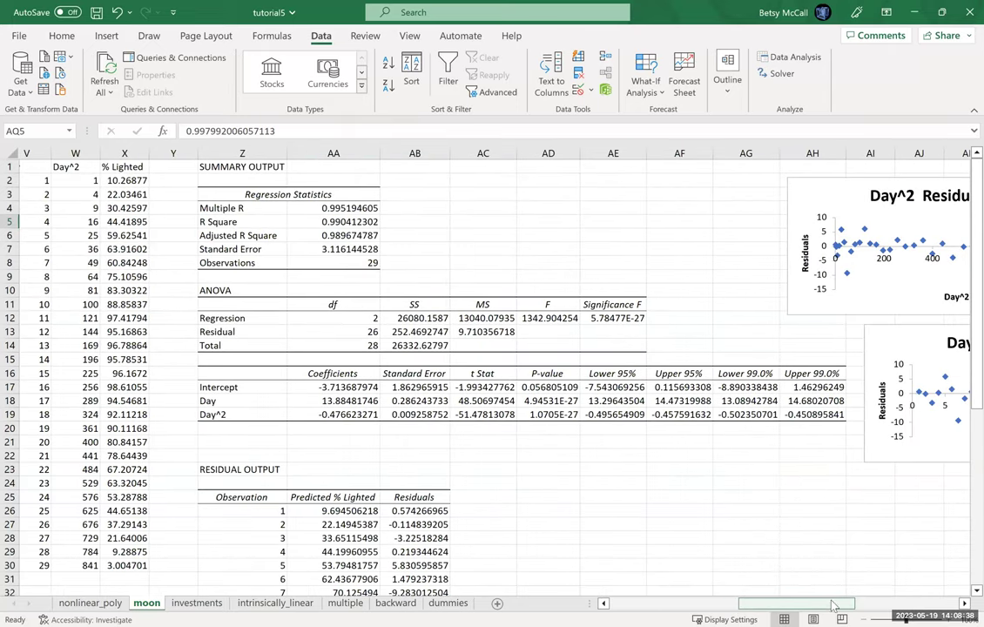
drag(841, 603, 958, 605)
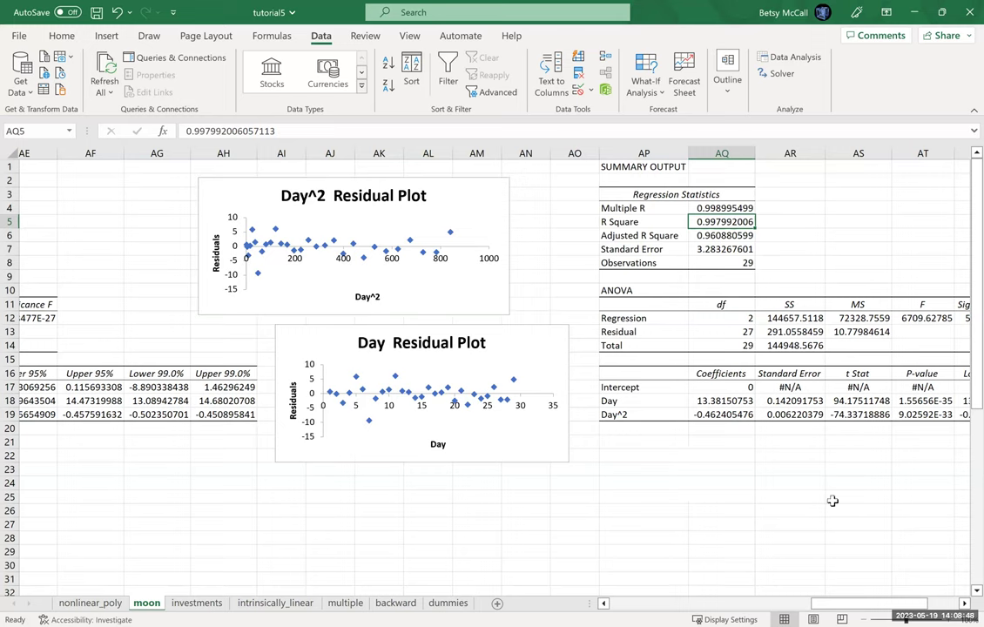
drag(858, 609, 866, 608)
Step: Compare the Day 13.382 and Day^2 -0.4624 coefficients with the chart's trendline equation
click(636, 404)
click(636, 417)
drag(837, 604, 725, 607)
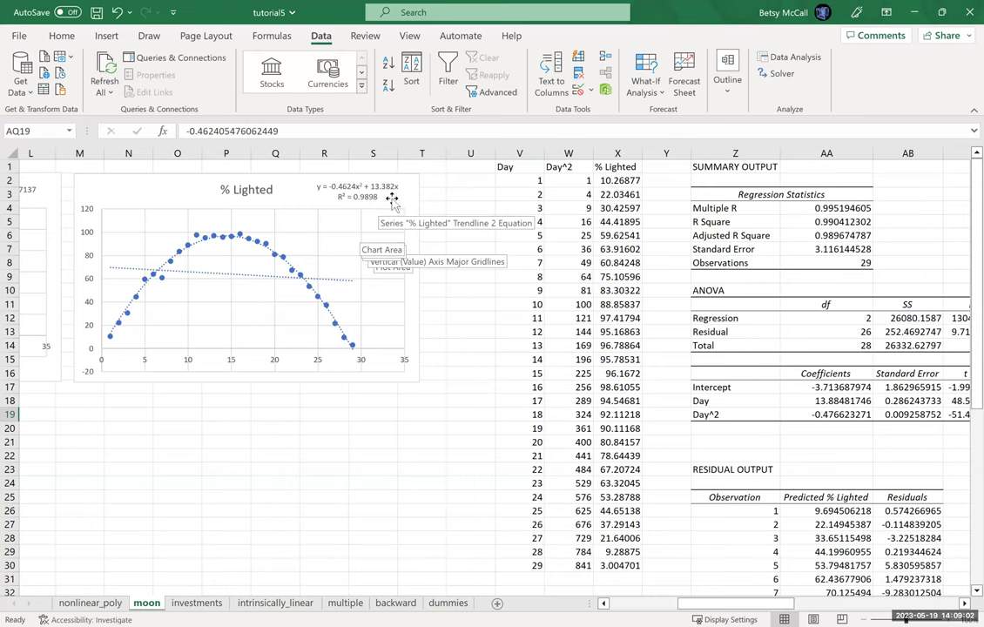
drag(765, 610, 922, 610)
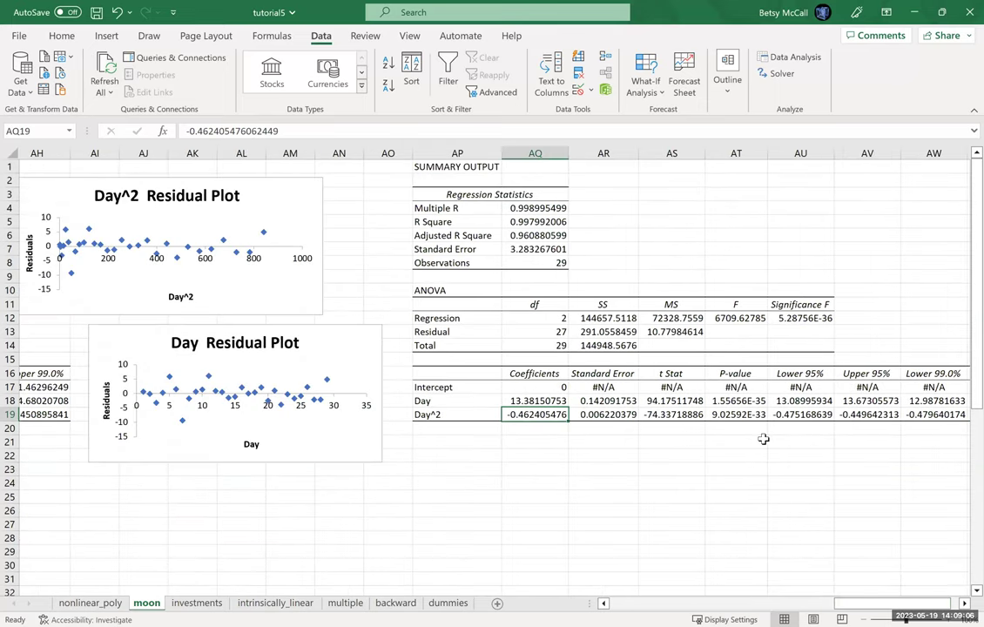
click(741, 401)
click(751, 415)
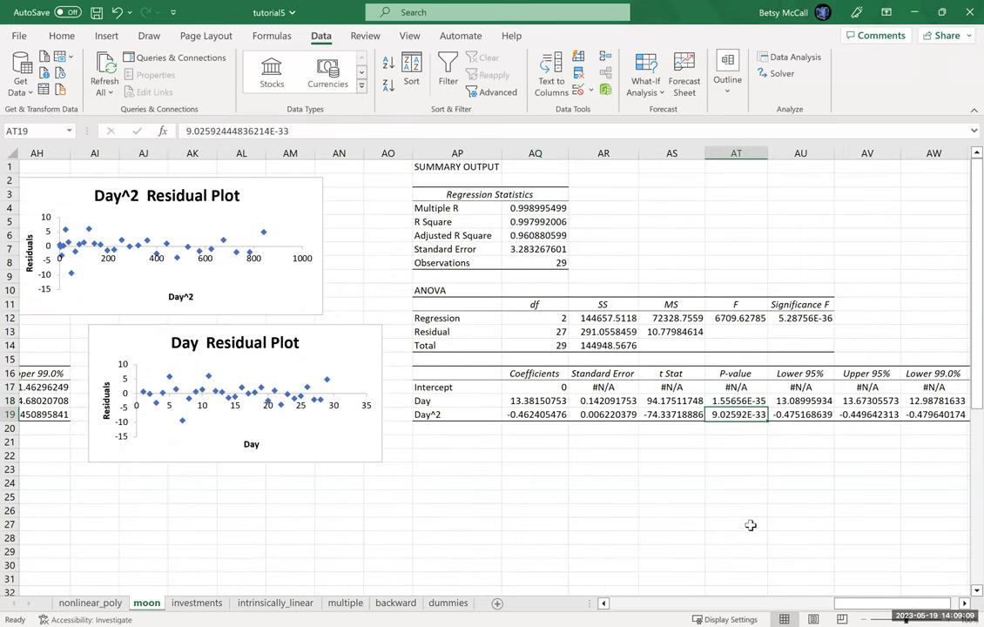
click(540, 330)
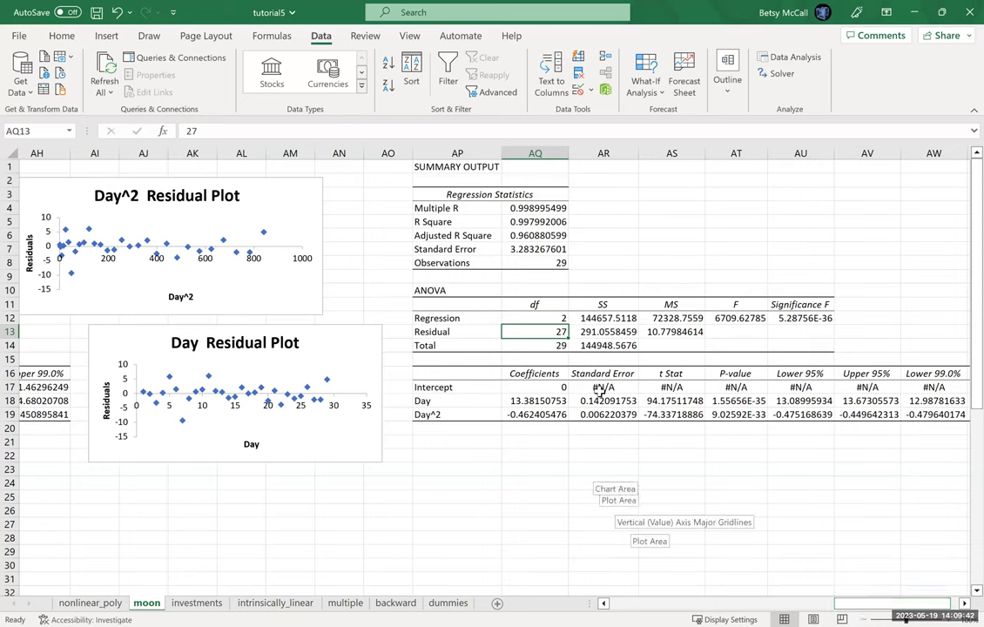
click(479, 454)
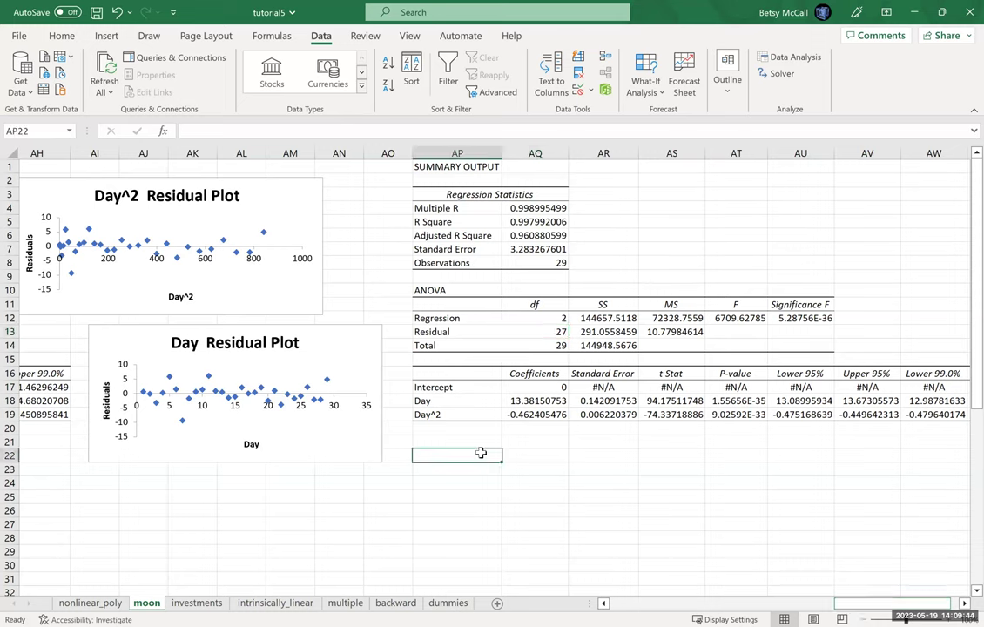
click(558, 333)
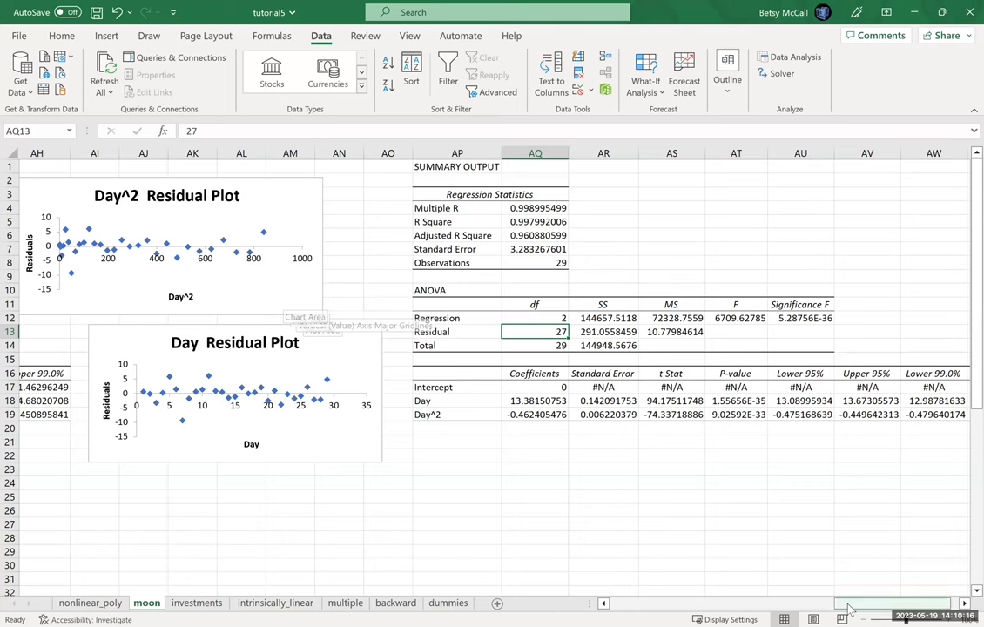
drag(849, 610, 829, 612)
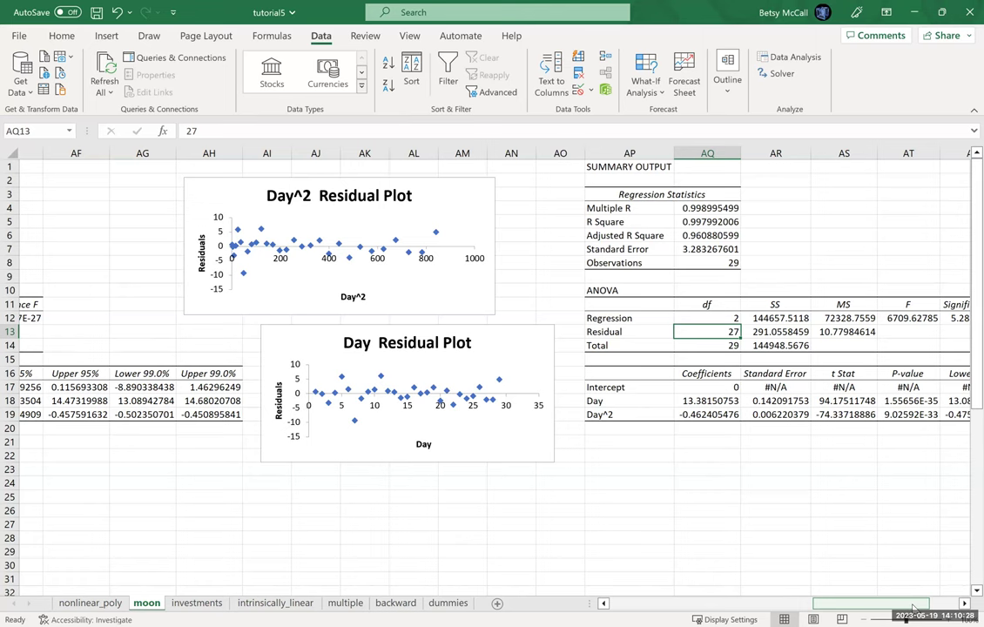
Step: Check the full model's R Square 0.990412302, Adjusted R Square 0.989674787 and Intercept P-value 0.056805109
drag(908, 608, 841, 608)
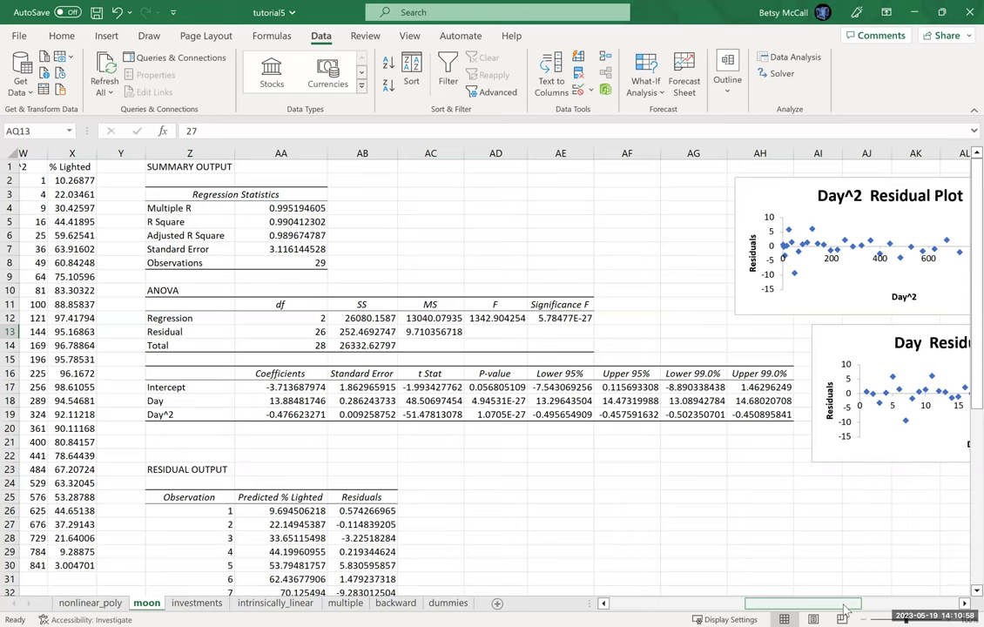
drag(845, 608, 910, 598)
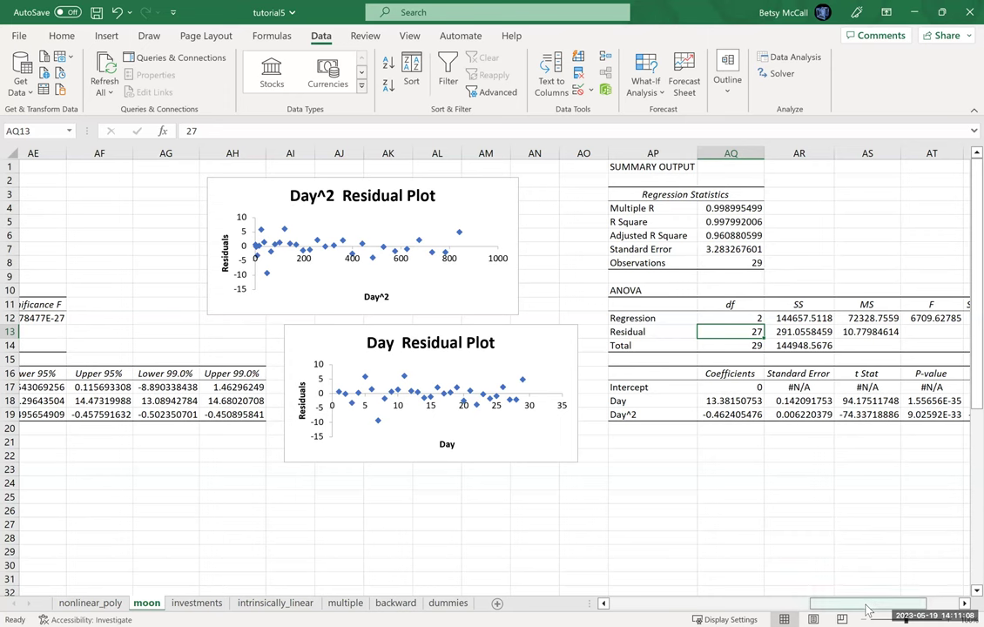
drag(867, 610, 791, 606)
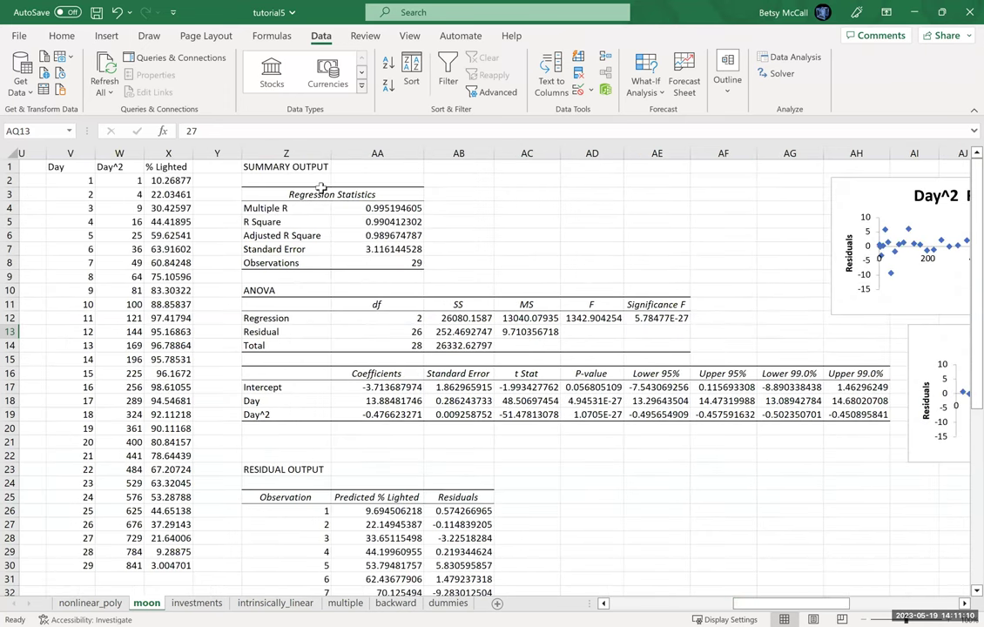
click(379, 235)
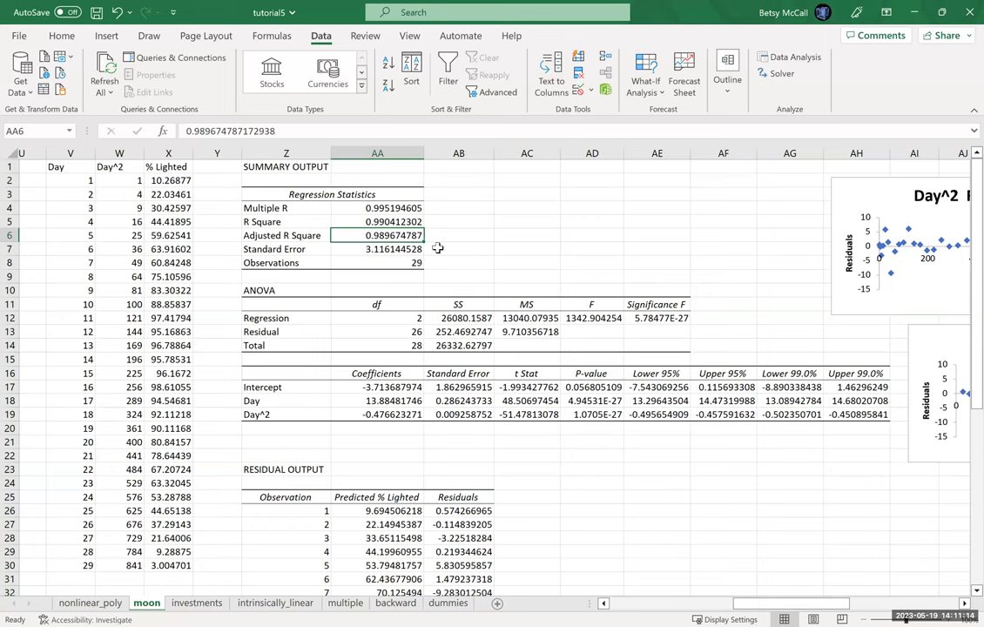
drag(850, 607, 906, 599)
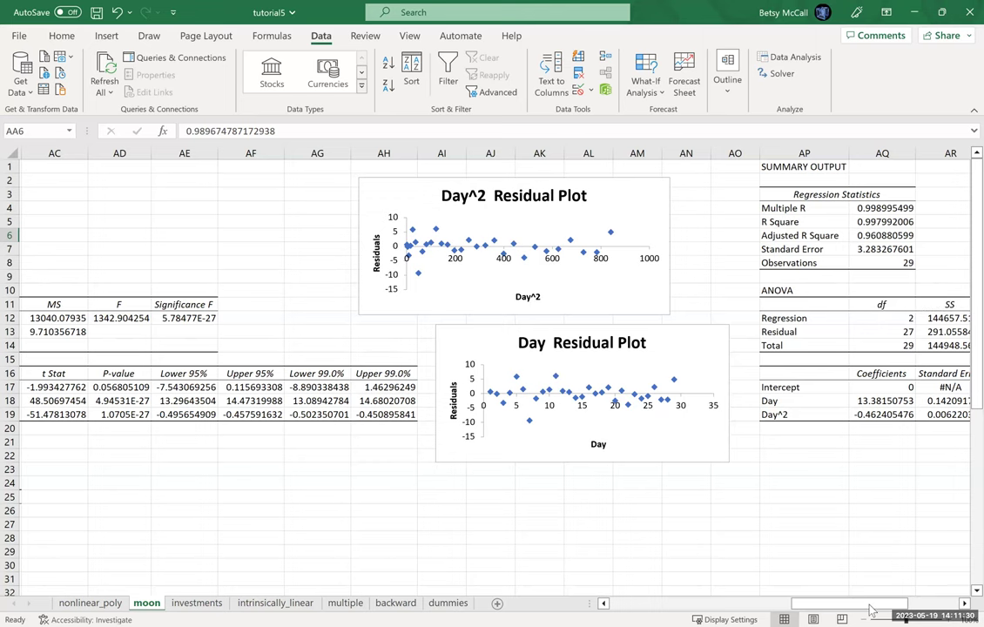
drag(800, 608, 728, 608)
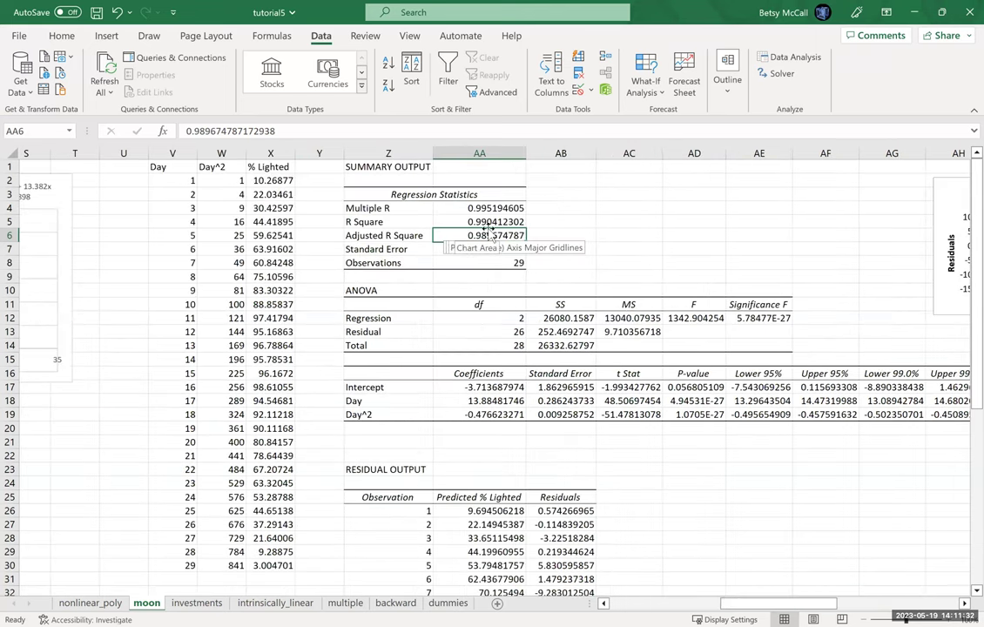
click(490, 222)
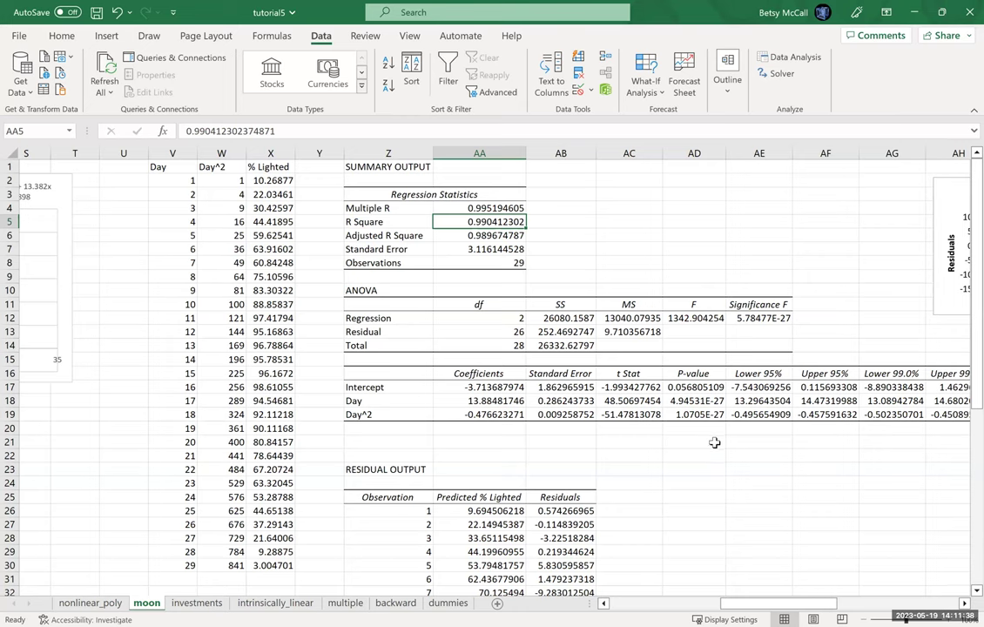
click(694, 390)
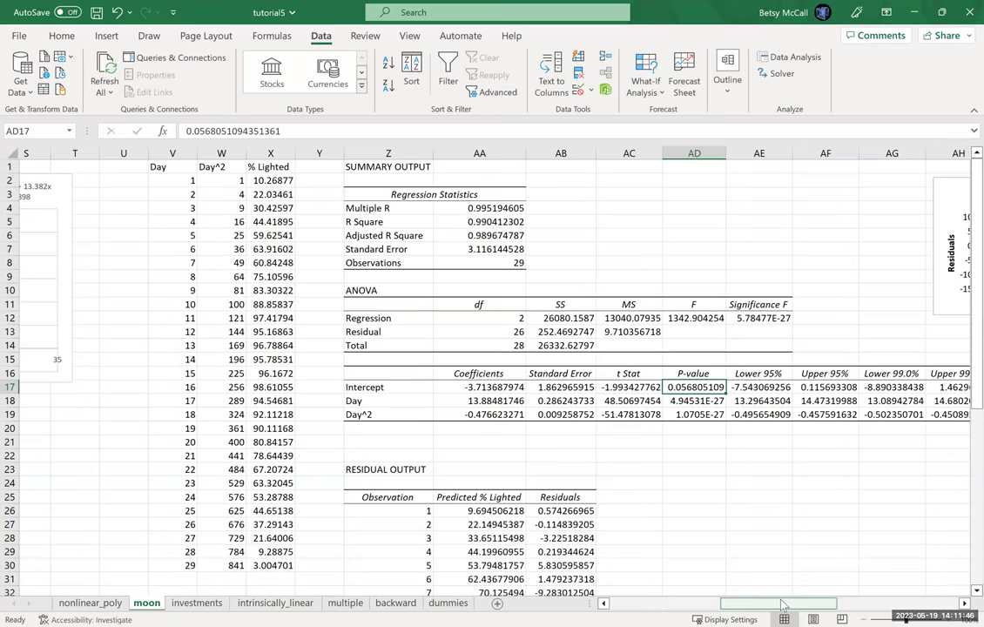
Step: Scroll right to columns AP–AW to show the no-intercept SUMMARY OUTPUT and residual plots again
drag(781, 604, 954, 596)
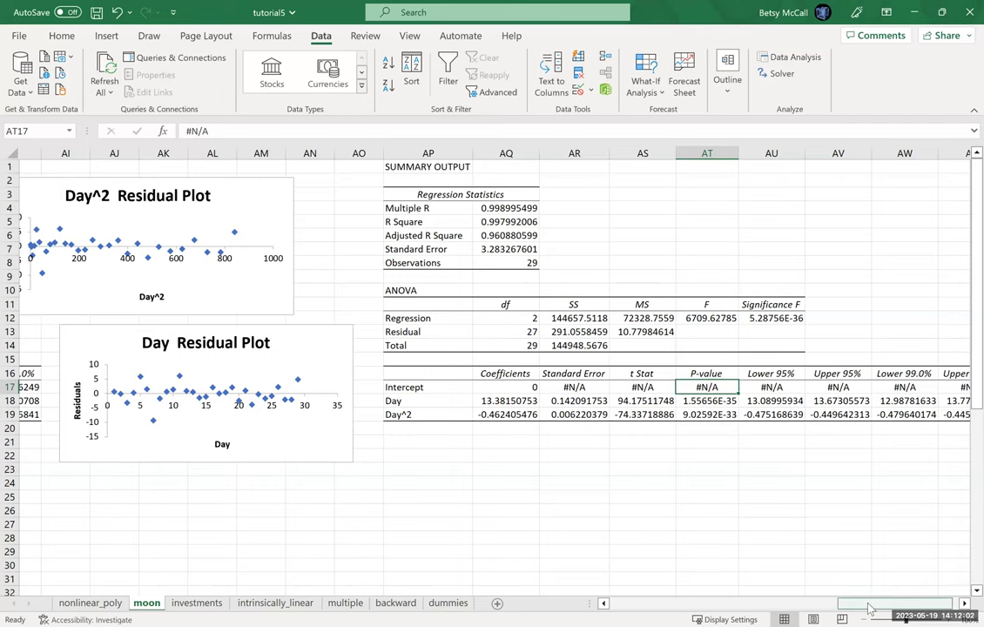
drag(869, 608, 614, 492)
click(534, 389)
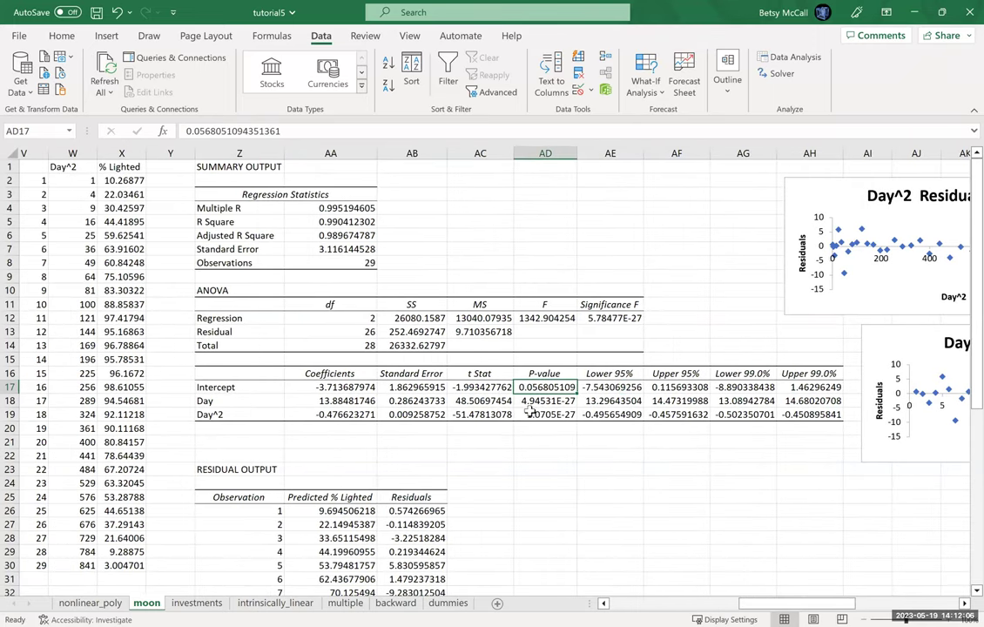
drag(785, 607, 823, 535)
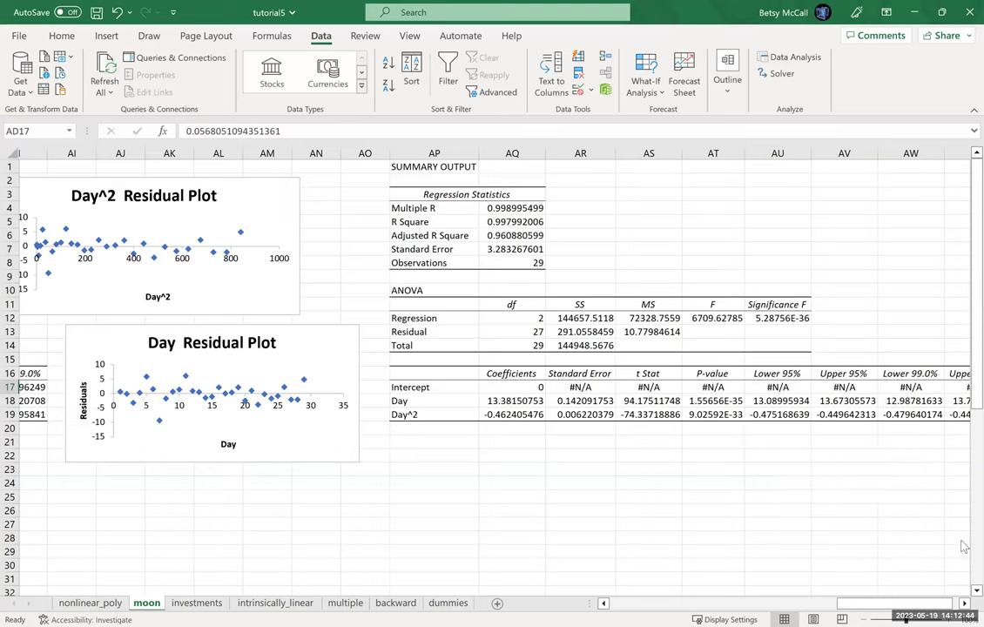
Step: Review both trendline charts at column A, then scroll right to the full SUMMARY OUTPUT at column Z
drag(884, 610, 658, 610)
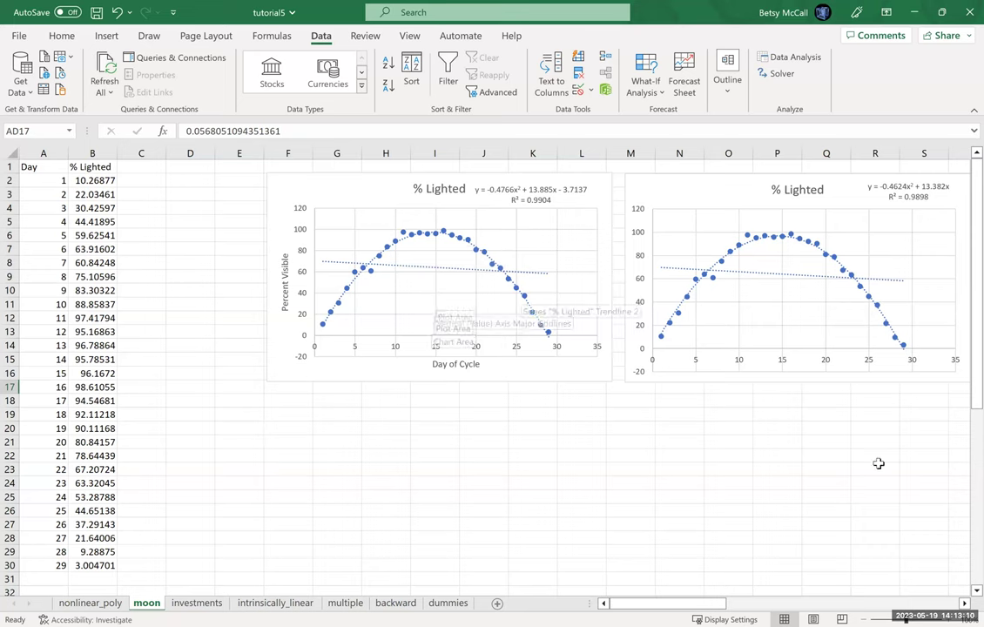
click(964, 602)
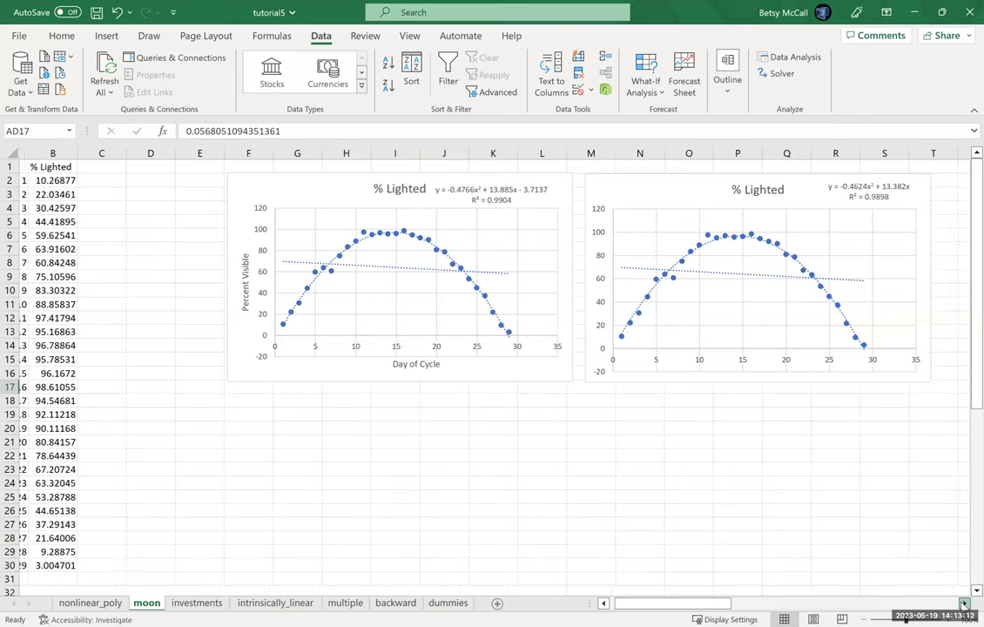
click(964, 603)
click(965, 603)
click(964, 603)
click(964, 603)
click(964, 602)
click(965, 603)
click(964, 603)
click(964, 603)
click(965, 603)
click(964, 603)
click(964, 602)
click(964, 602)
click(964, 603)
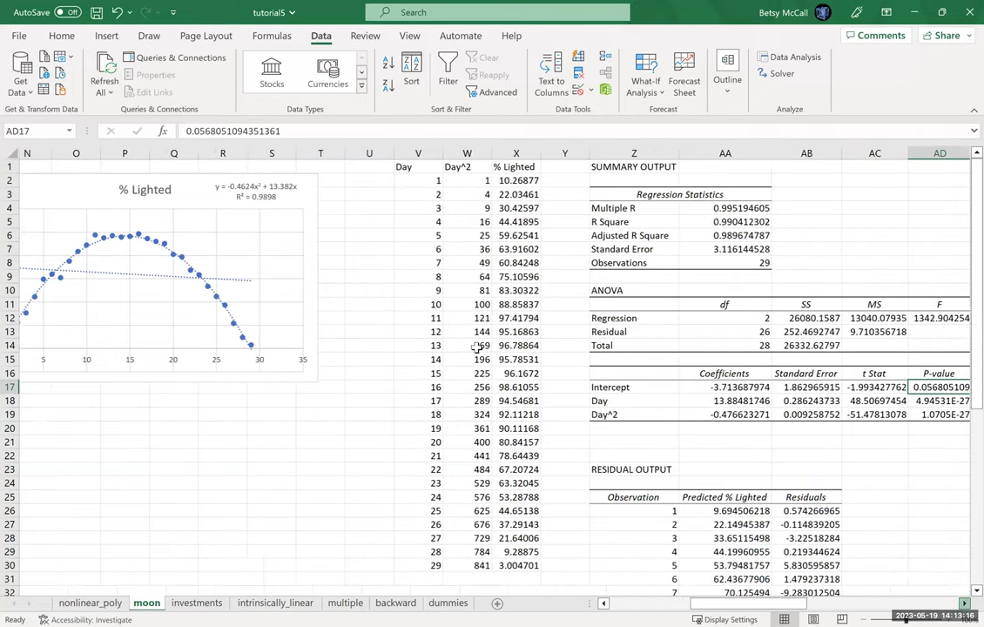
click(964, 603)
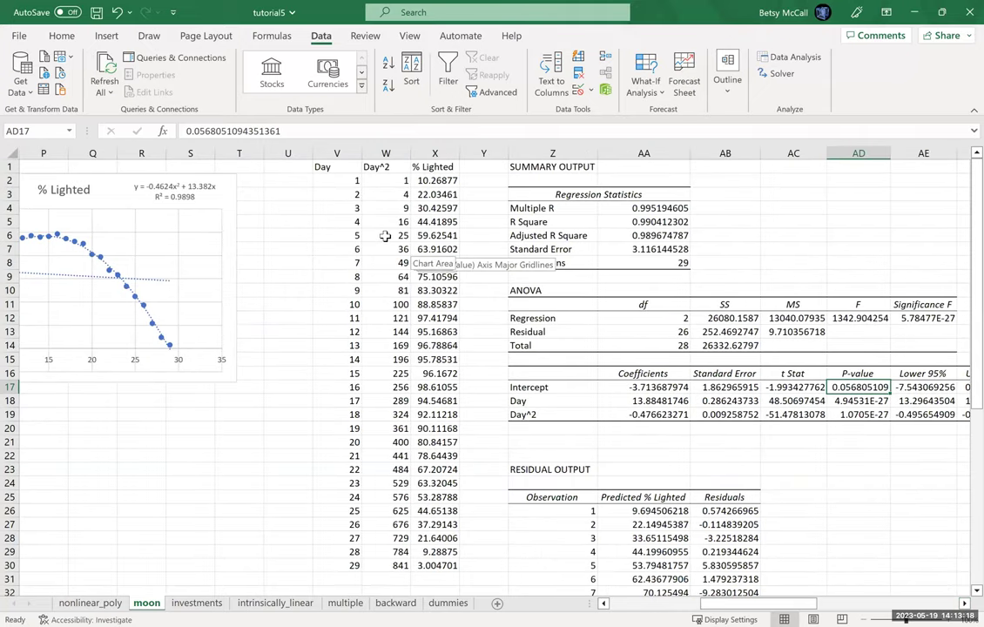